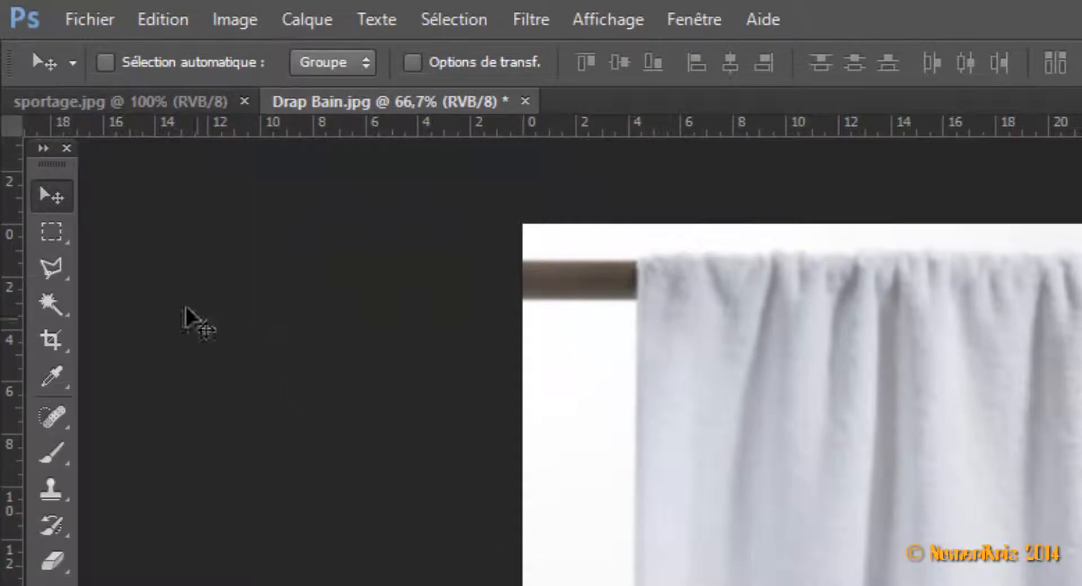
# Save the blurred towel image as Deplacement.psd in Photoshop format in the Projet Photoshop folder.
pyautogui.click(87, 22)
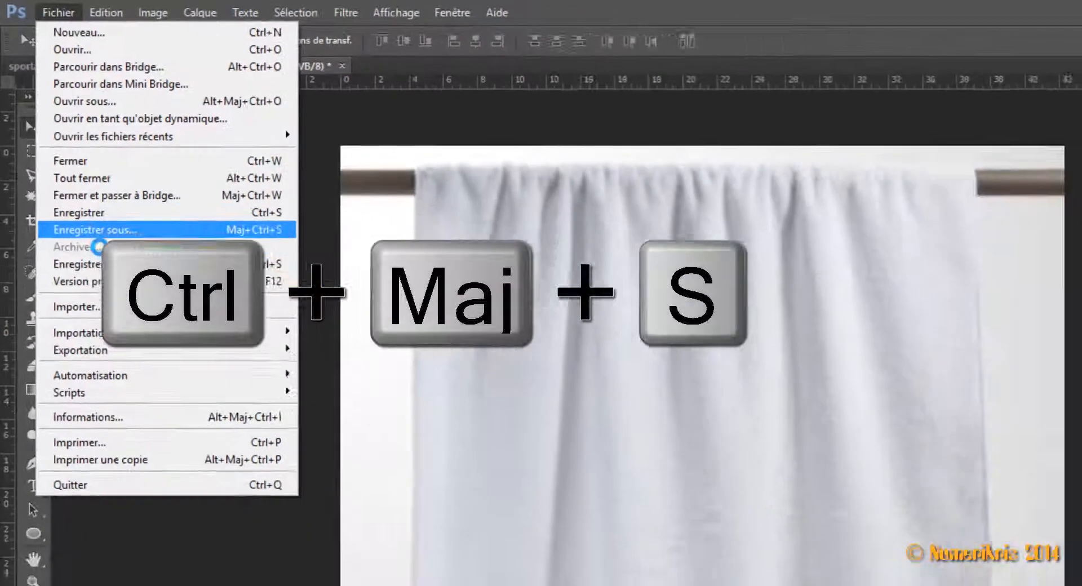
pyautogui.click(145, 353)
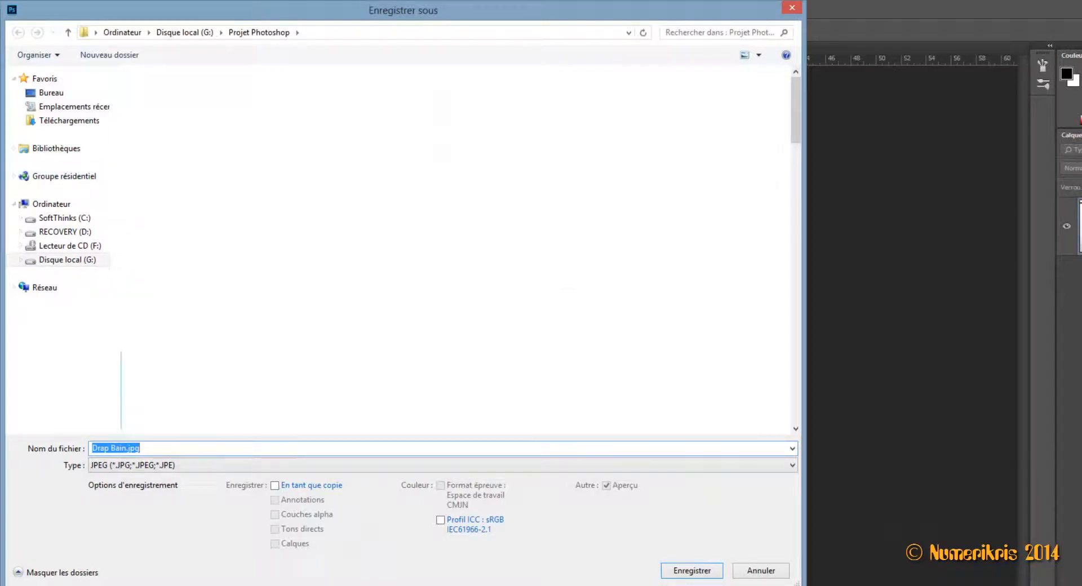
pyautogui.write('Deplacement')
pyautogui.click(110, 465)
pyautogui.click(130, 477)
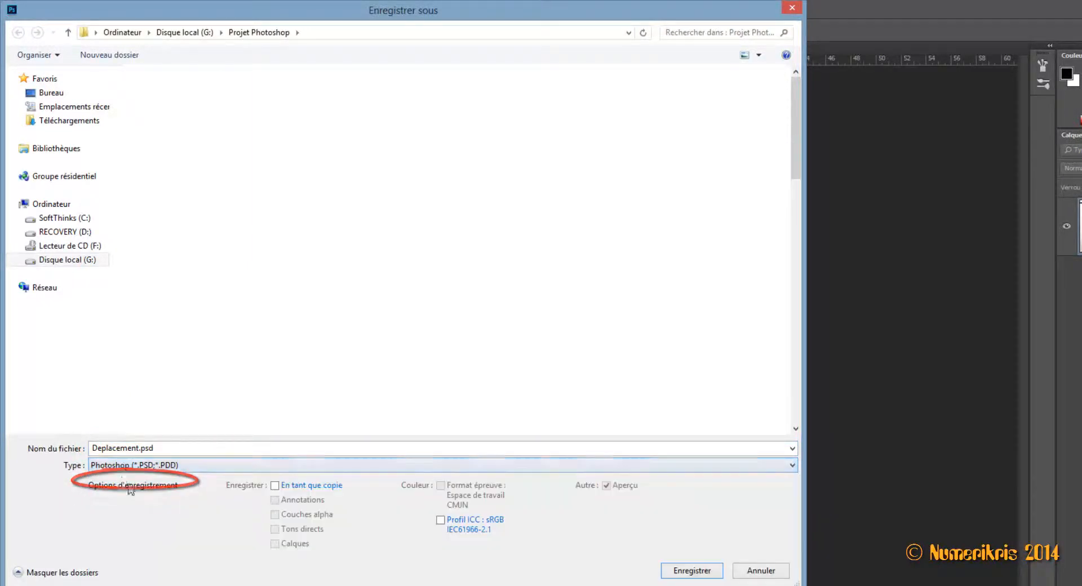
pyautogui.click(692, 571)
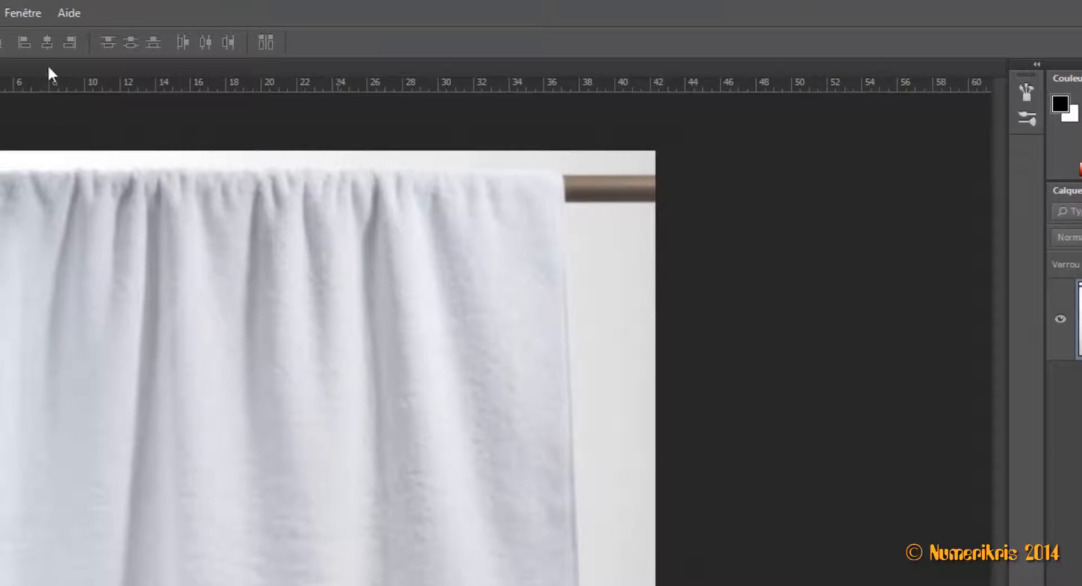
# Show the document history and revert the towel image to its original Drap Bain.jpg snapshot.
pyautogui.click(32, 13)
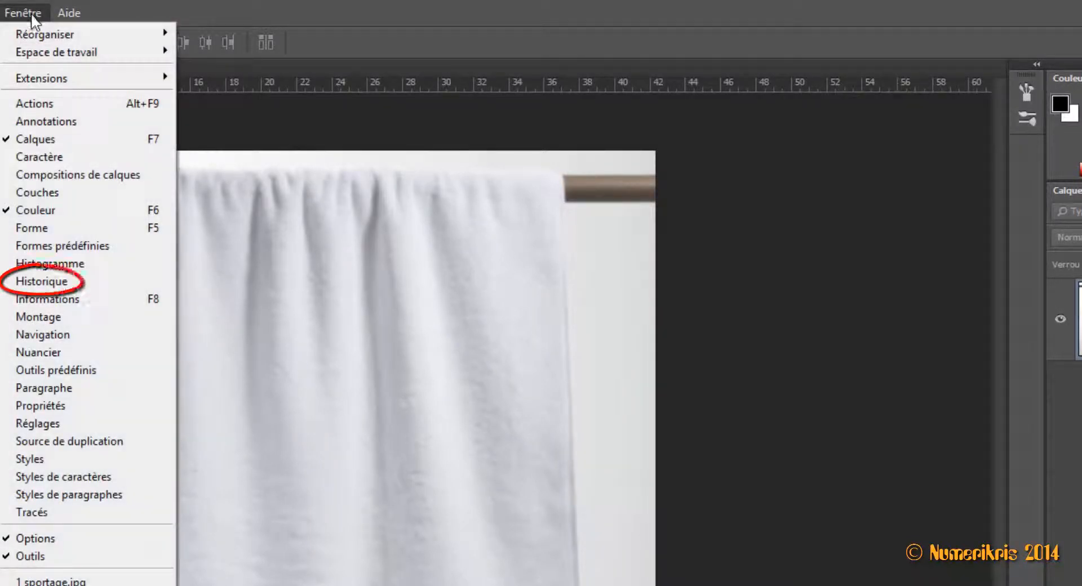
pyautogui.click(57, 281)
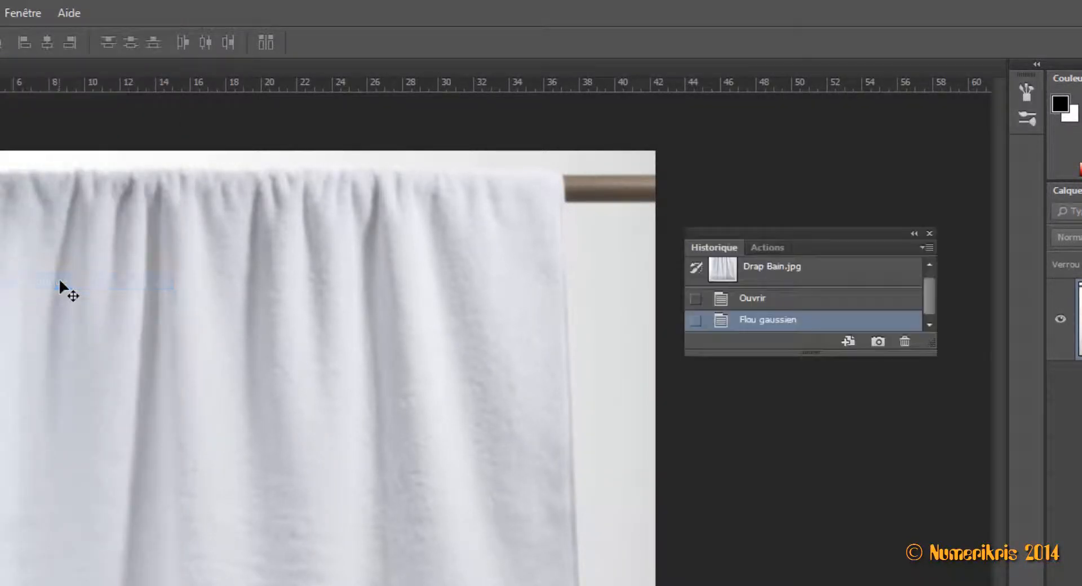
pyautogui.click(855, 277)
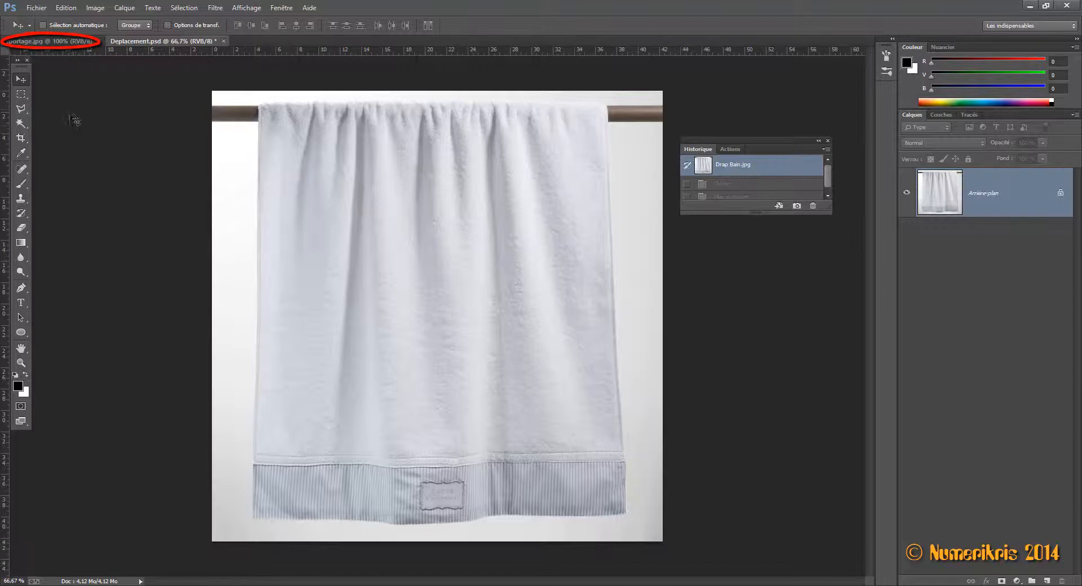
# Switch to sportage.jpg and convert its locked background into a regular layer named Calque 0.
pyautogui.click(56, 42)
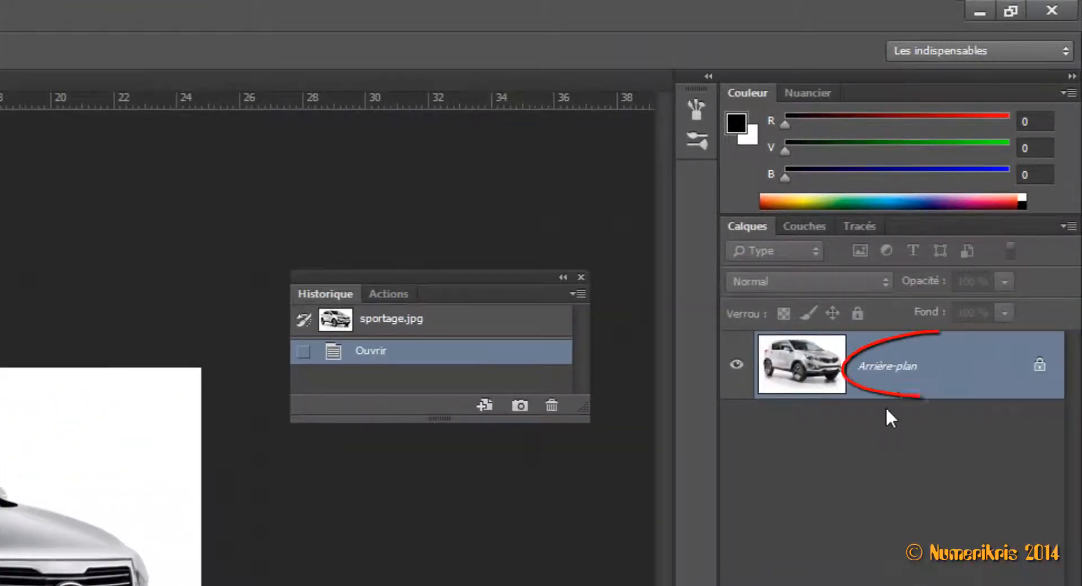
pyautogui.doubleClick(925, 373)
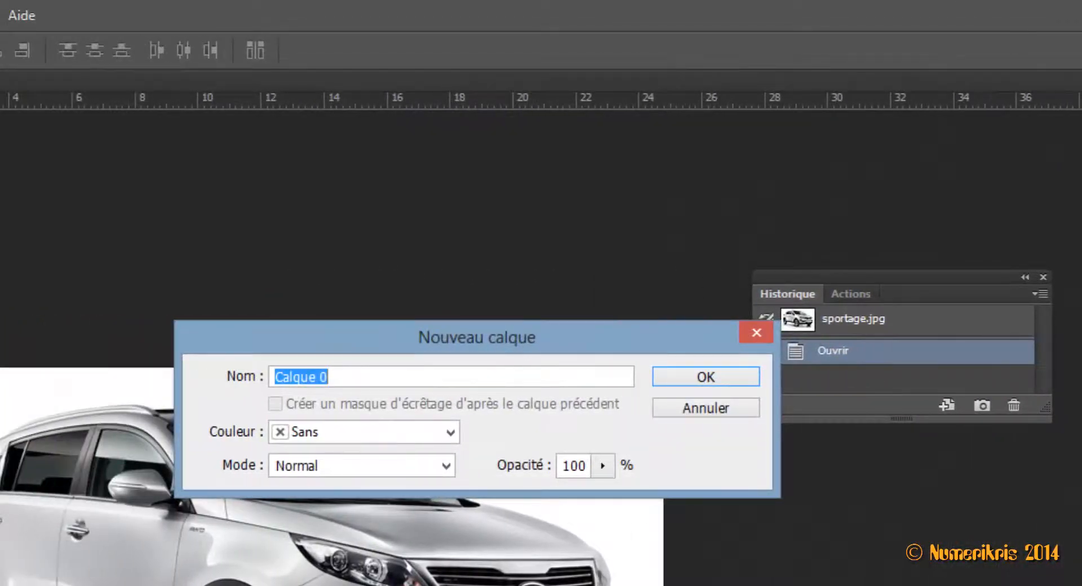
pyautogui.press('Return')
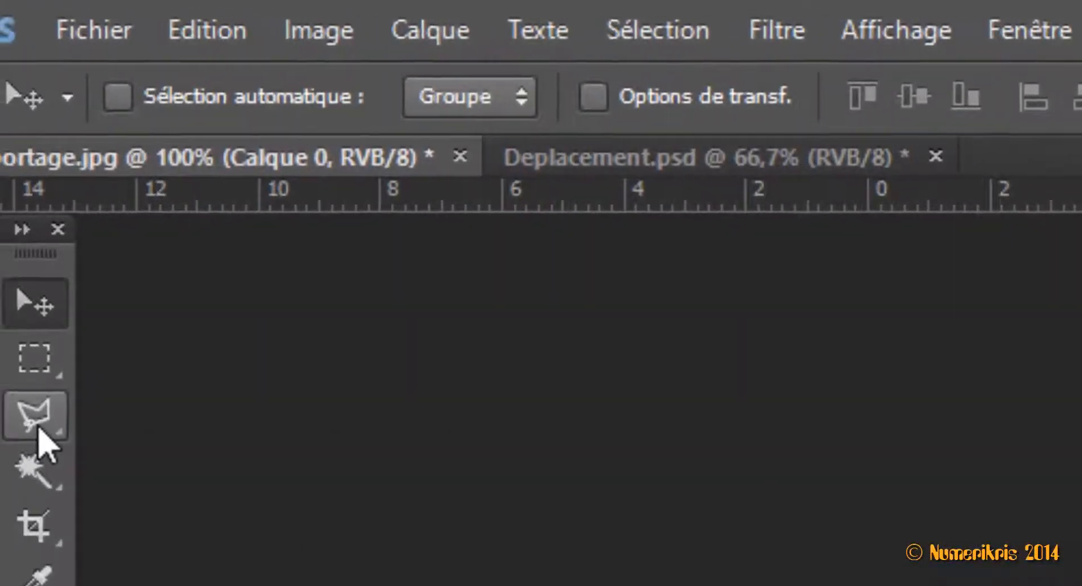
# Select the white background and ground shadows around the car with the Quick Selection tool.
pyautogui.click(87, 446)
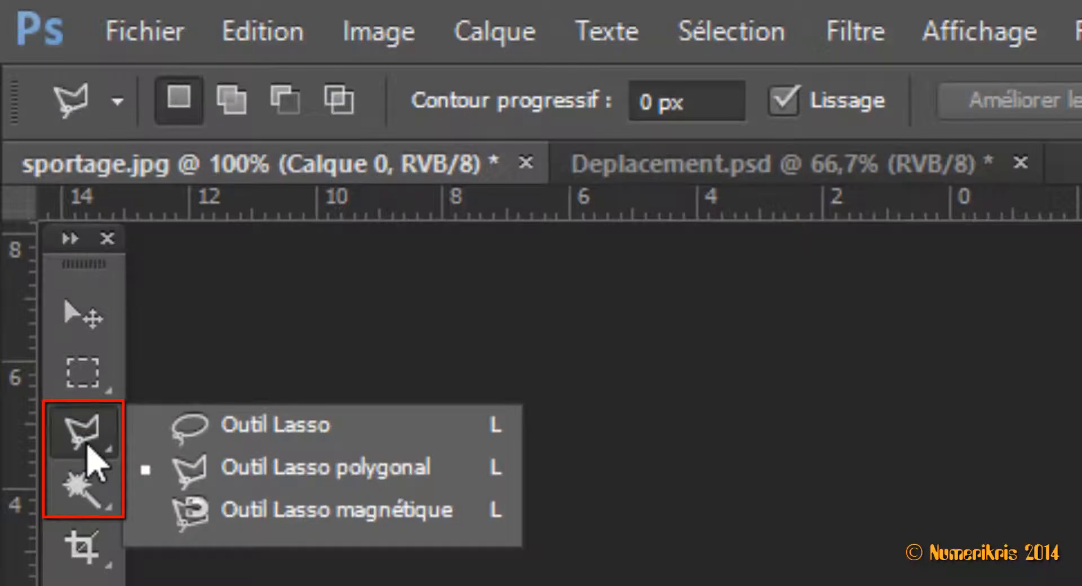
pyautogui.click(84, 485)
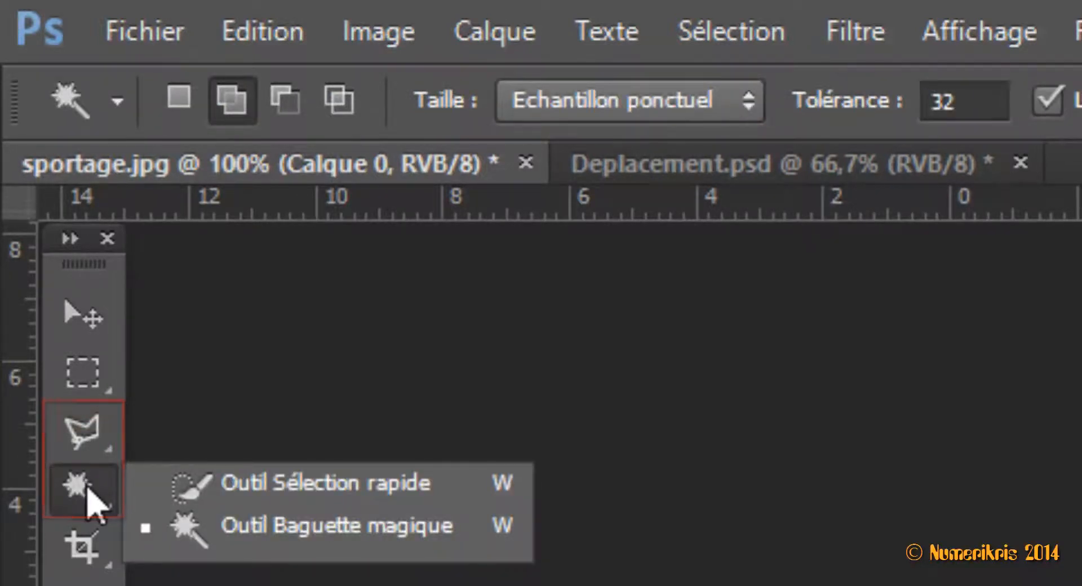
pyautogui.click(239, 488)
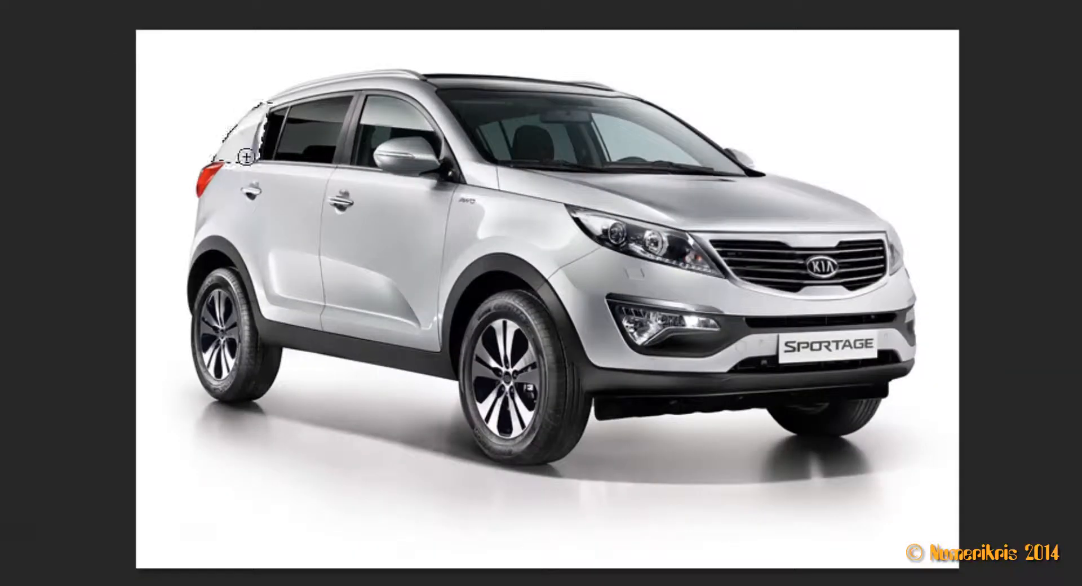
pyautogui.moveTo(246, 151)
pyautogui.mouseDown()
pyautogui.moveTo(456, 270)
pyautogui.moveTo(530, 463)
pyautogui.moveTo(754, 209)
pyautogui.moveTo(569, 133)
pyautogui.moveTo(296, 125)
pyautogui.moveTo(216, 183)
pyautogui.mouseUp()
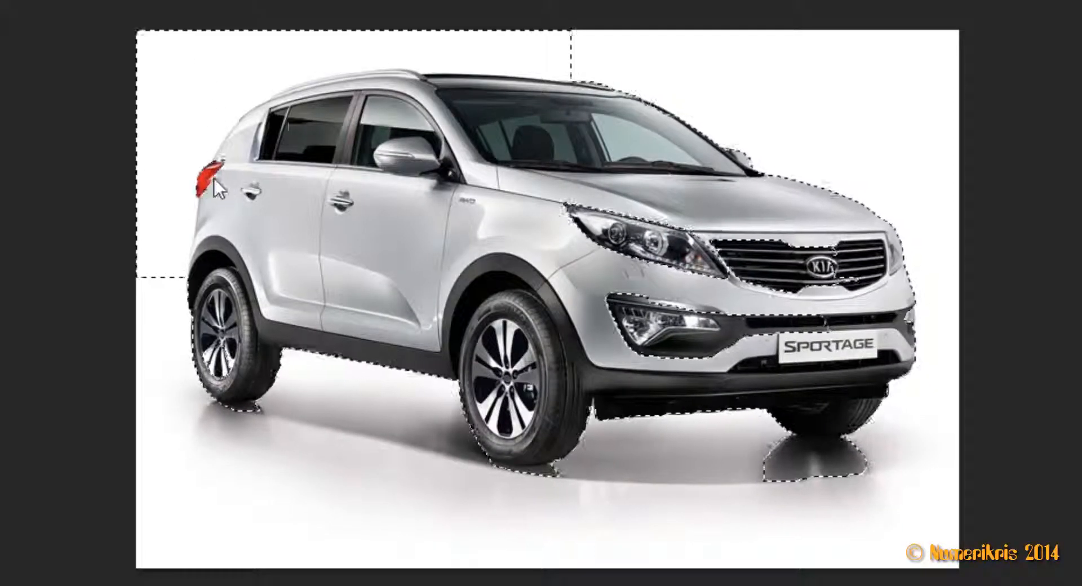
pyautogui.moveTo(169, 79)
pyautogui.mouseDown()
pyautogui.moveTo(92, 43)
pyautogui.moveTo(225, 82)
pyautogui.moveTo(169, 243)
pyautogui.mouseUp()
pyautogui.moveTo(249, 417)
pyautogui.mouseDown()
pyautogui.moveTo(533, 483)
pyautogui.moveTo(867, 487)
pyautogui.mouseUp()
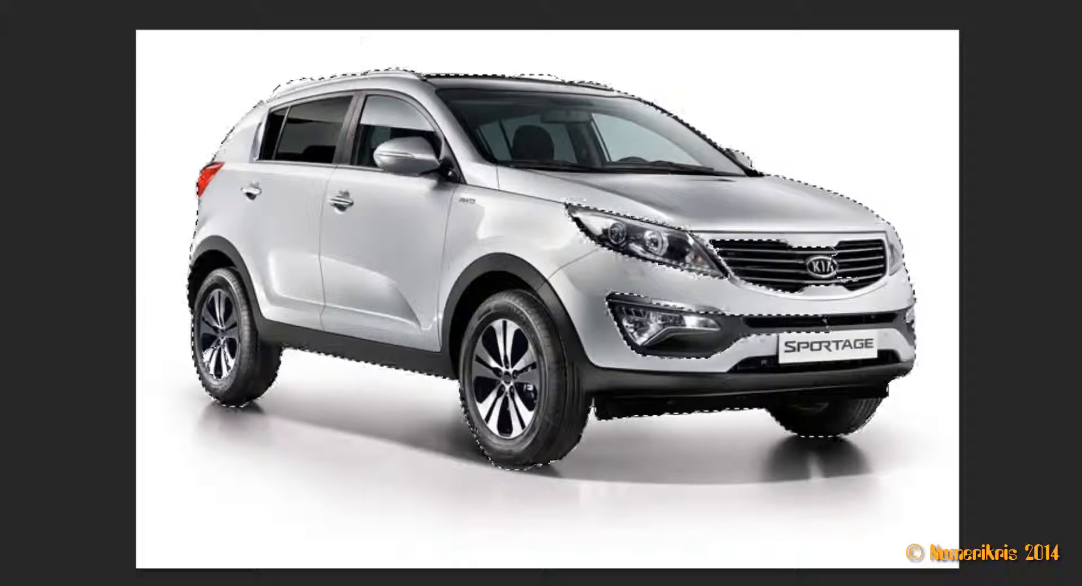
# Refine the background selection along the roof and exclude the headlights, grille and fog lights from it.
pyautogui.moveTo(277, 83); pyautogui.dragTo(314, 77)
pyautogui.moveTo(527, 70); pyautogui.dragTo(571, 79)
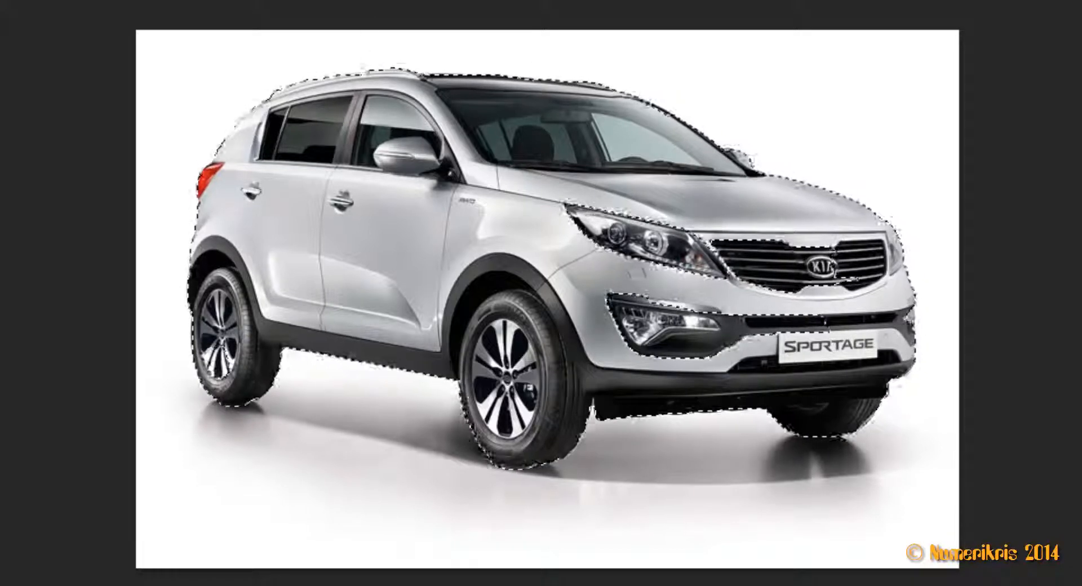
pyautogui.moveTo(611, 232); pyautogui.dragTo(816, 264)
pyautogui.moveTo(647, 332); pyautogui.dragTo(875, 325)
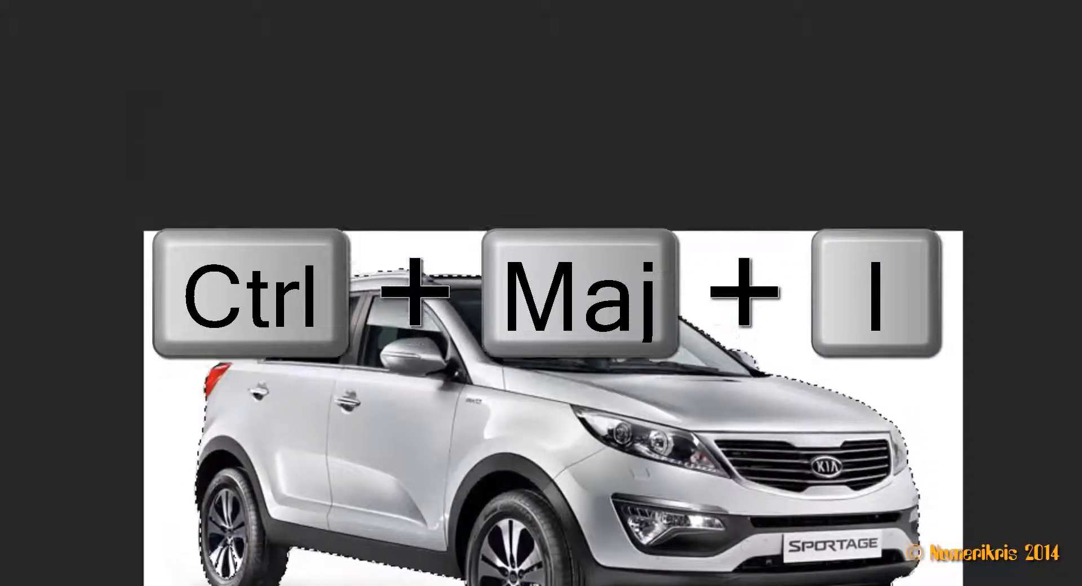
# Invert the selection so it covers the car, and copy the car to a new layer.
pyautogui.click(21, 16)
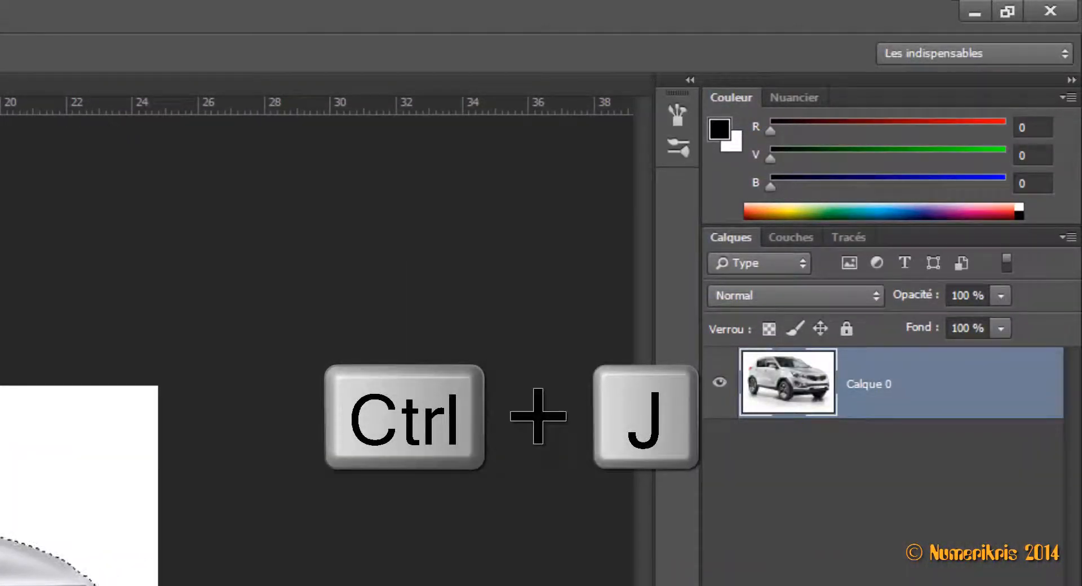
pyautogui.hotkey('ctrl', 'j')
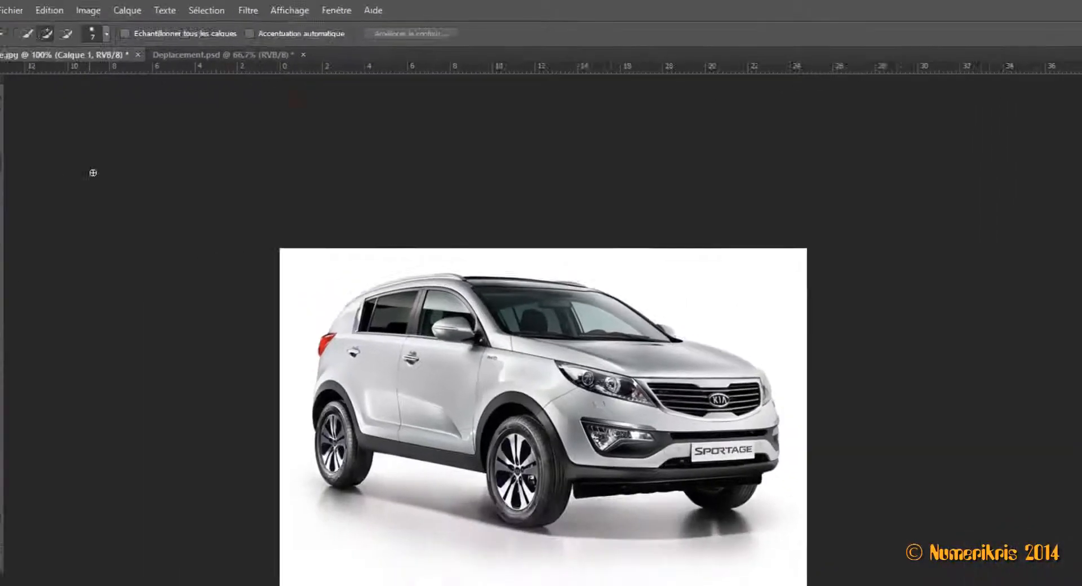
# Copy the cut-out car layer into Deplacement.psd with the Move tool, placing it in the middle of the towel.
pyautogui.press('v')
pyautogui.moveTo(455, 405); pyautogui.dragTo(252, 111)
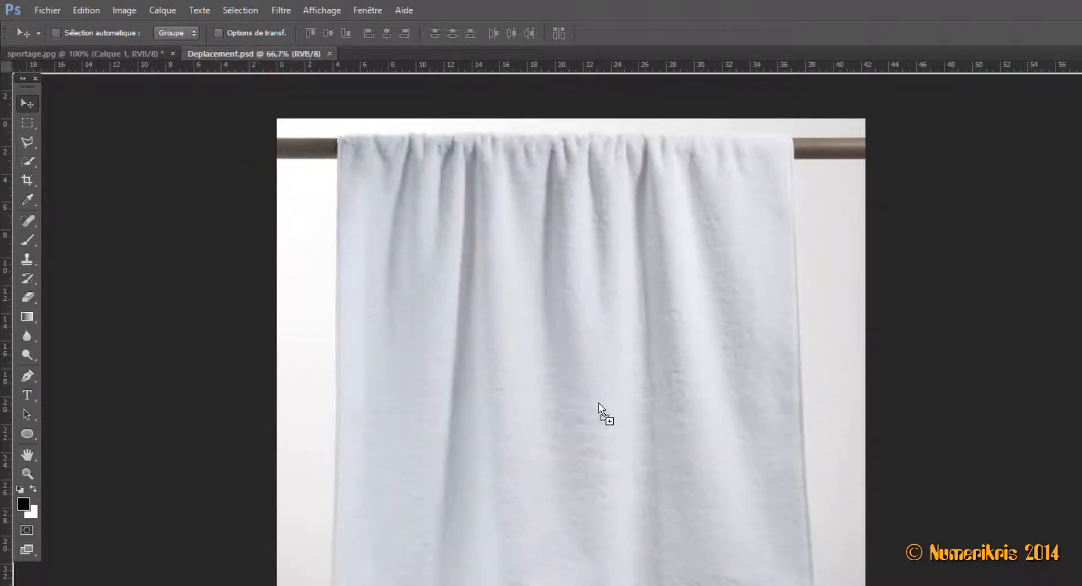
pyautogui.moveTo(598, 402); pyautogui.dragTo(597, 405)
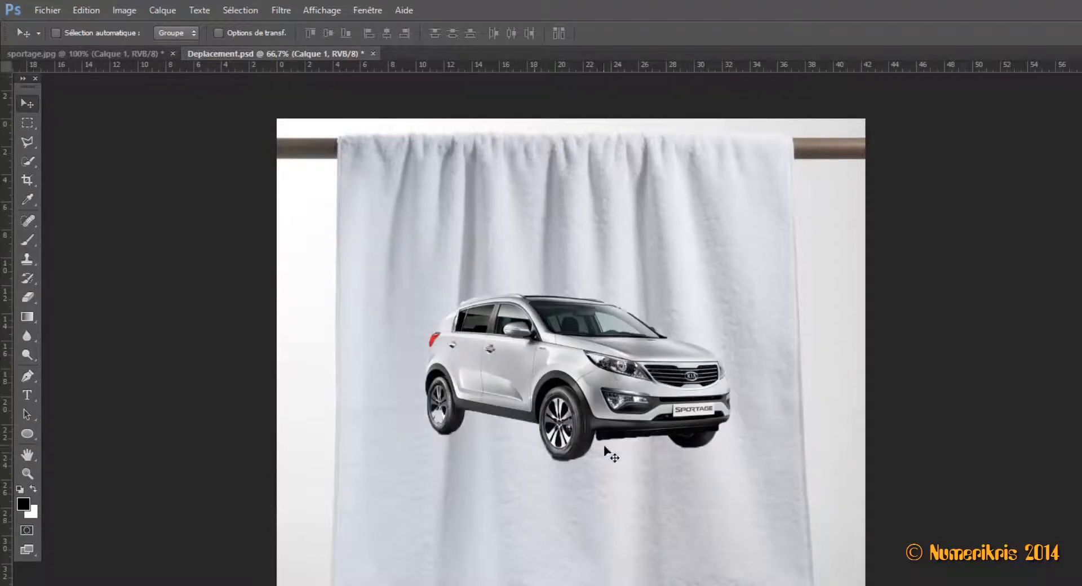
# Erase the leftover edge pixels under the car's rear wheel using a 13 px Eraser at 100% hardness.
pyautogui.scroll(6, 588, 420)
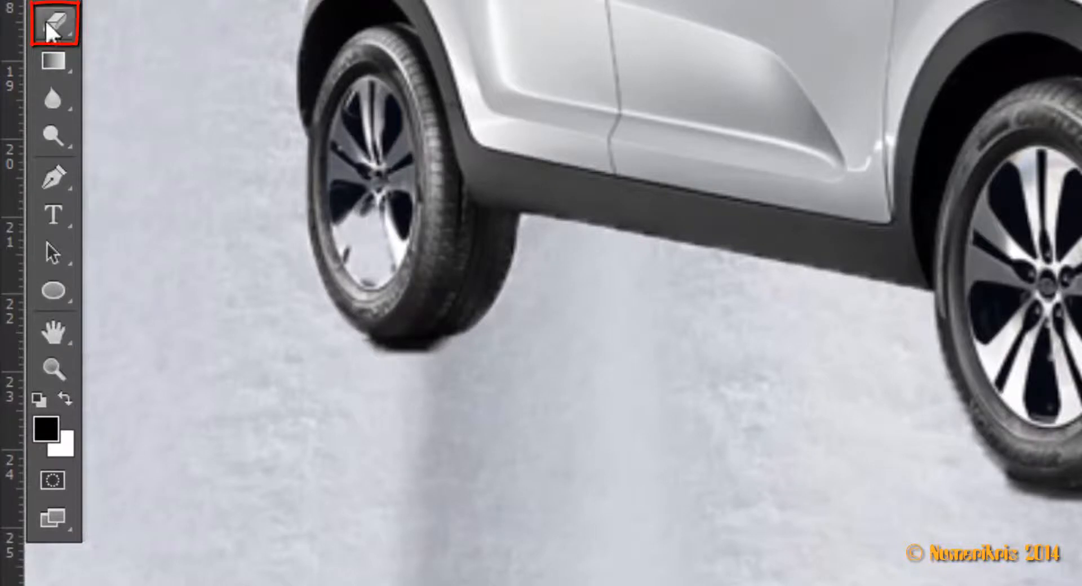
pyautogui.rightClick(50, 27)
pyautogui.click(175, 30)
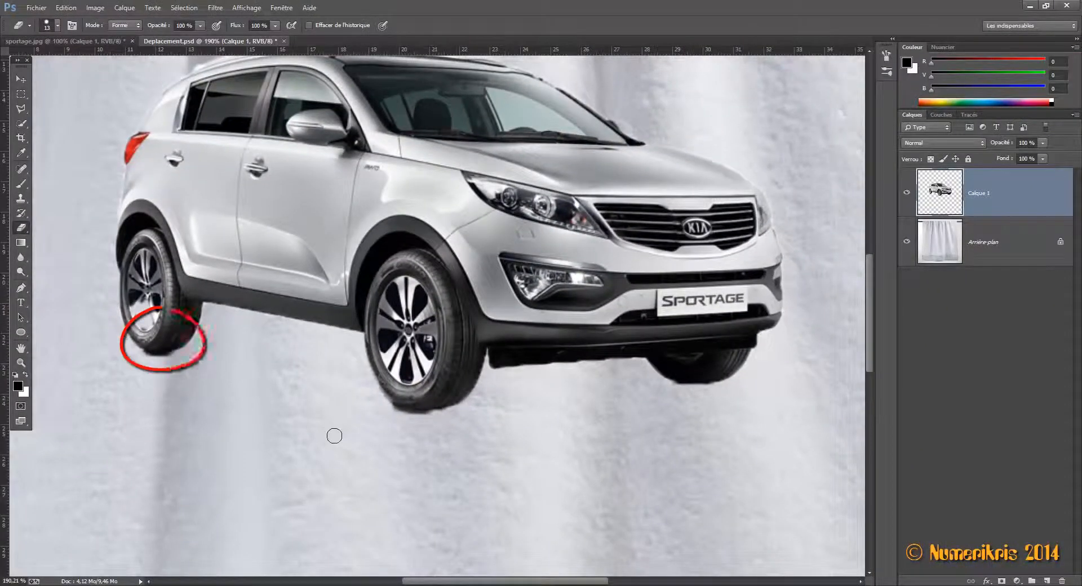
pyautogui.click(57, 26)
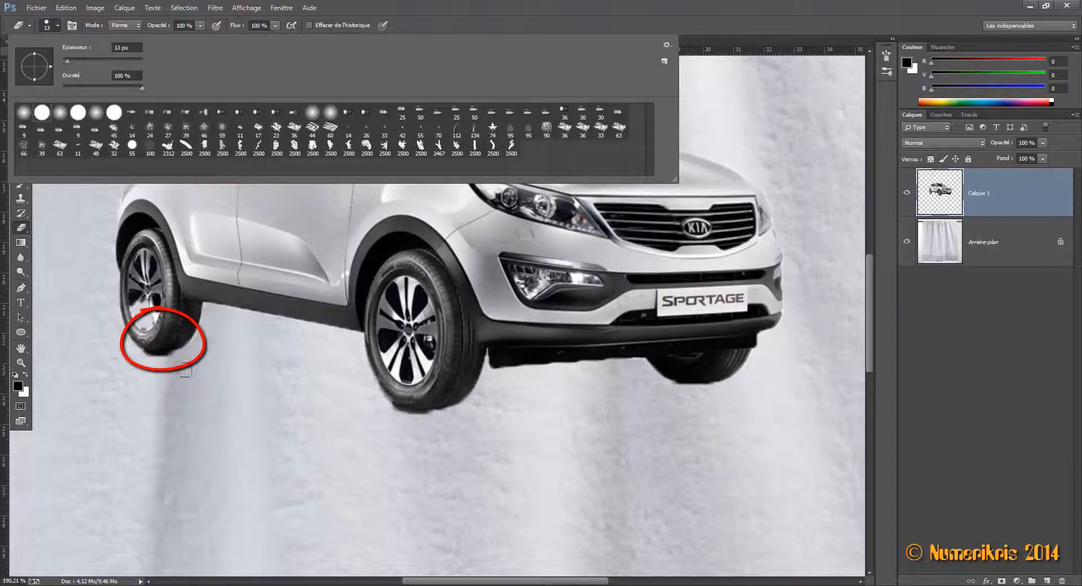
pyautogui.click(181, 371)
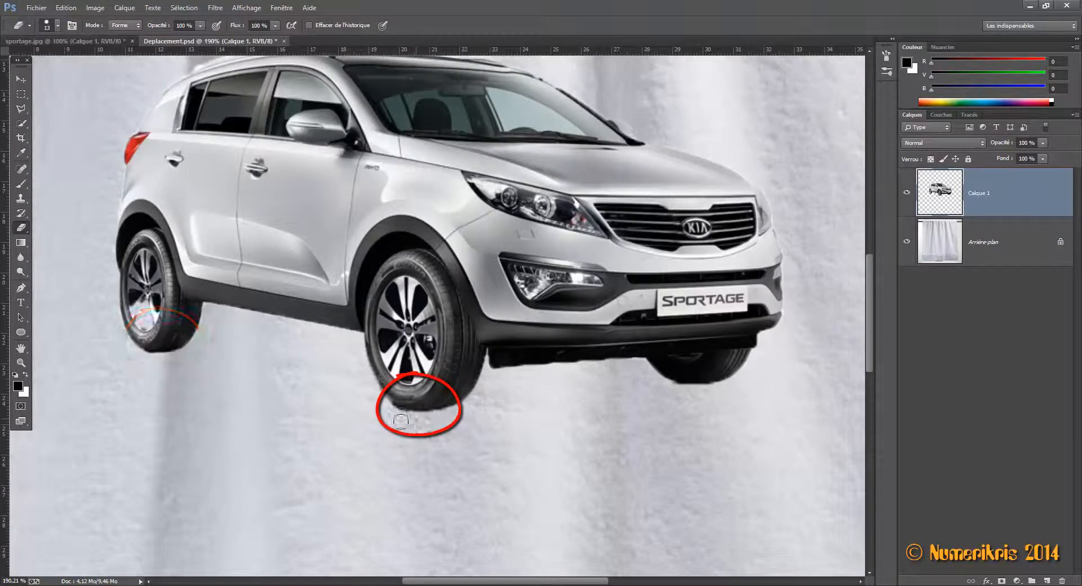
# Erase the remaining edge pixels under the front wheel and along the car's roof rail.
pyautogui.scroll(5, 722, 139)
pyautogui.scroll(2, 160, 163)
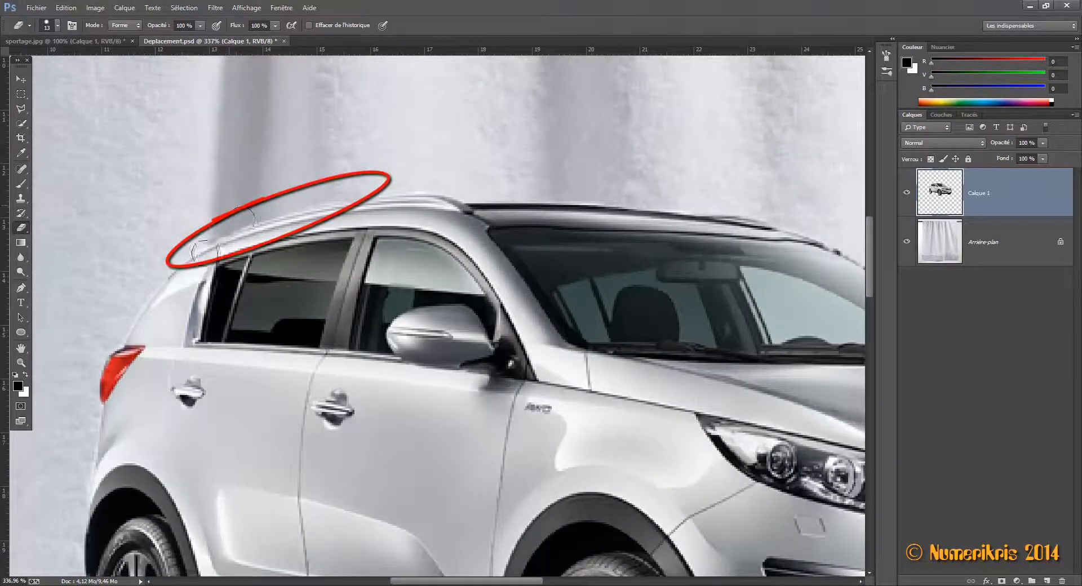
pyautogui.scroll(-2, 92, 369)
pyautogui.scroll(3, 160, 374)
pyautogui.scroll(-5, 160, 375)
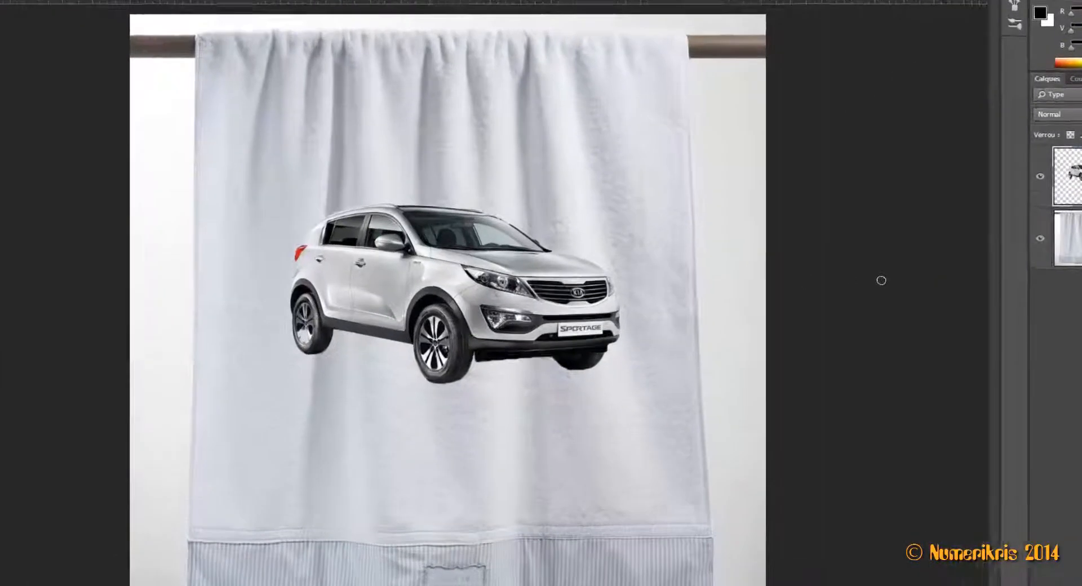
# Enlarge the car proportionally with Free Transform to nearly the towel's width and move it slightly downward.
pyautogui.hotkey('ctrl', 't')
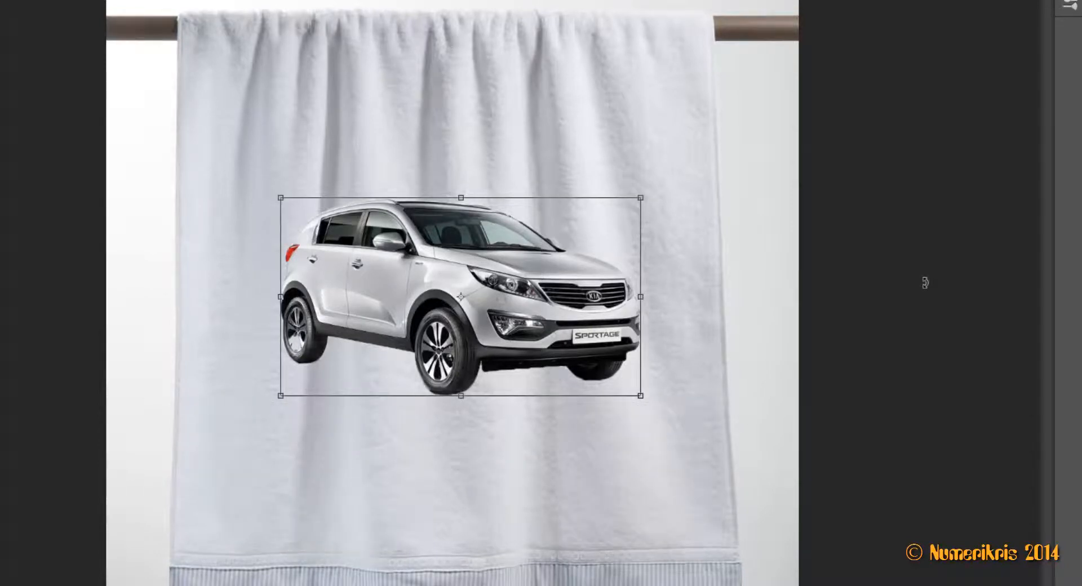
pyautogui.press('shift')
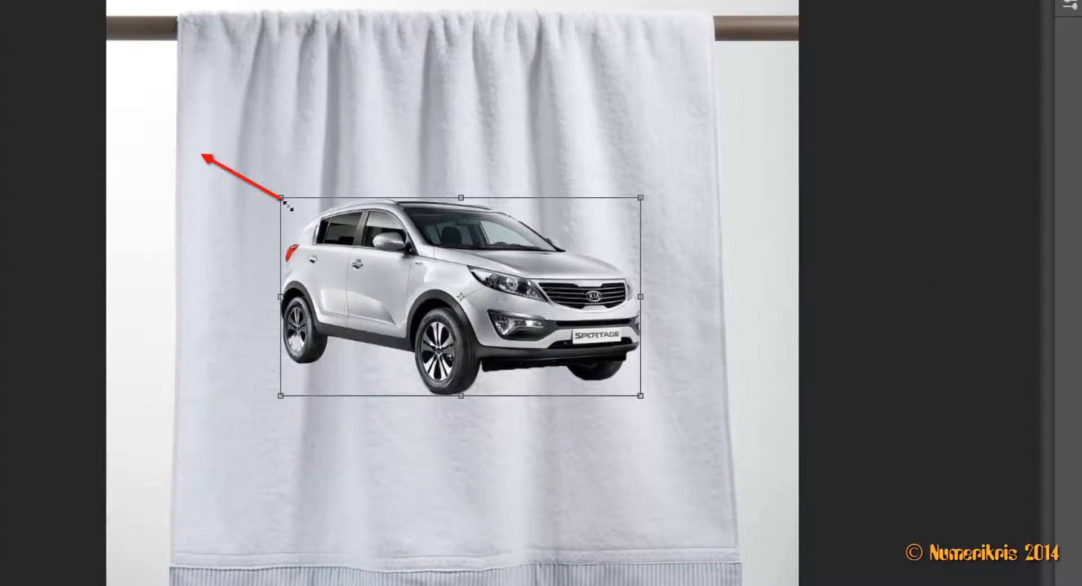
pyautogui.moveTo(288, 206); pyautogui.dragTo(218, 139)
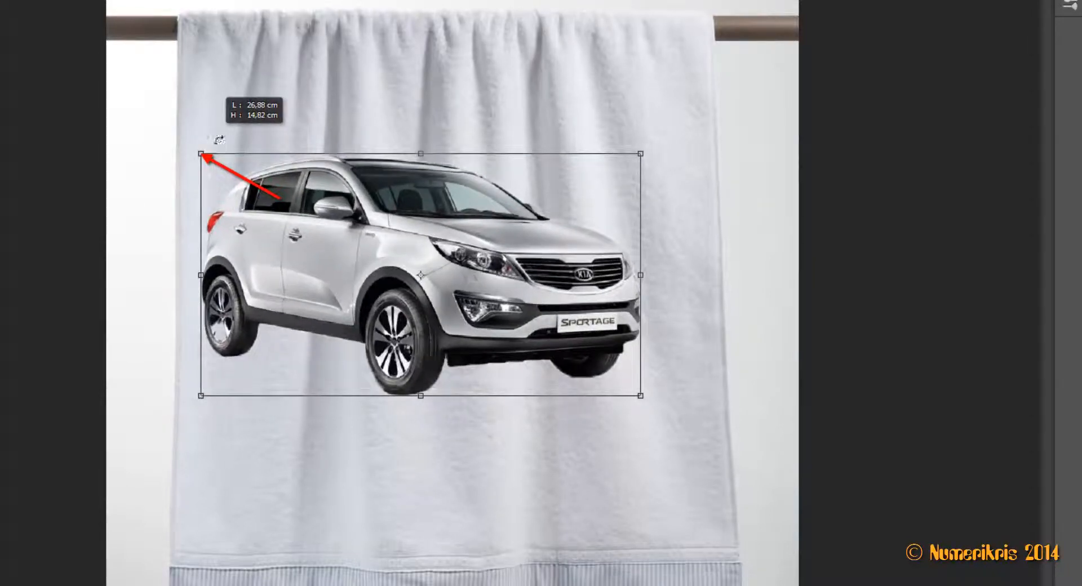
pyautogui.moveTo(641, 396); pyautogui.dragTo(693, 484)
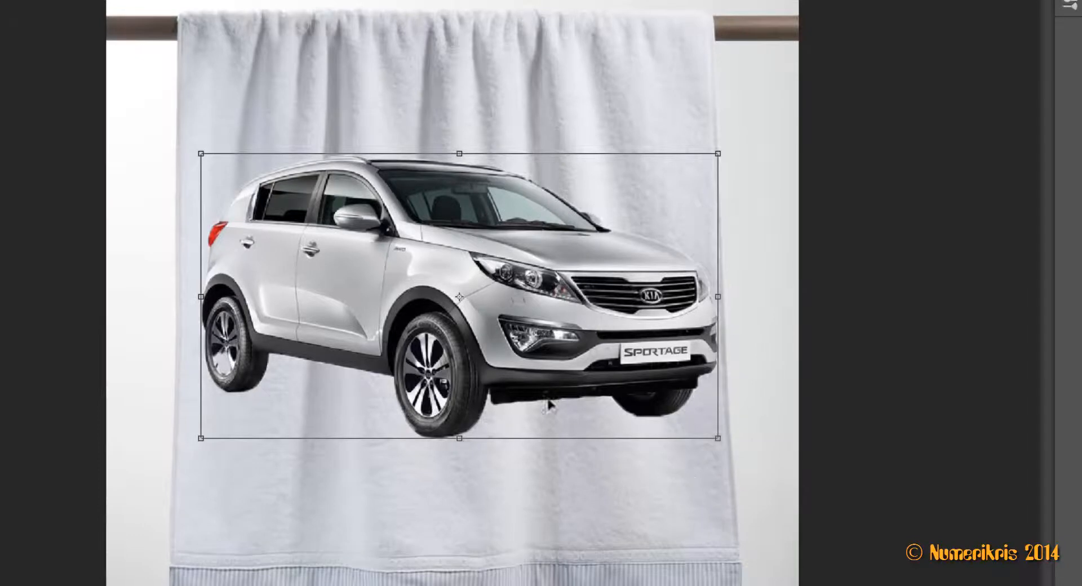
pyautogui.moveTo(547, 405)
pyautogui.mouseDown()
pyautogui.moveTo(536, 461)
pyautogui.moveTo(536, 415)
pyautogui.mouseUp()
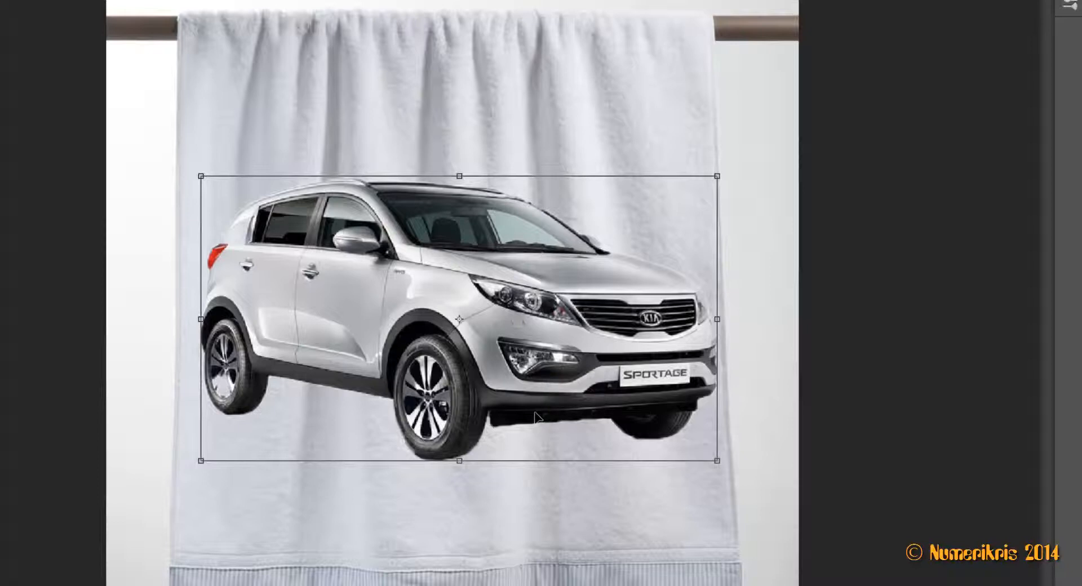
pyautogui.press('Return')
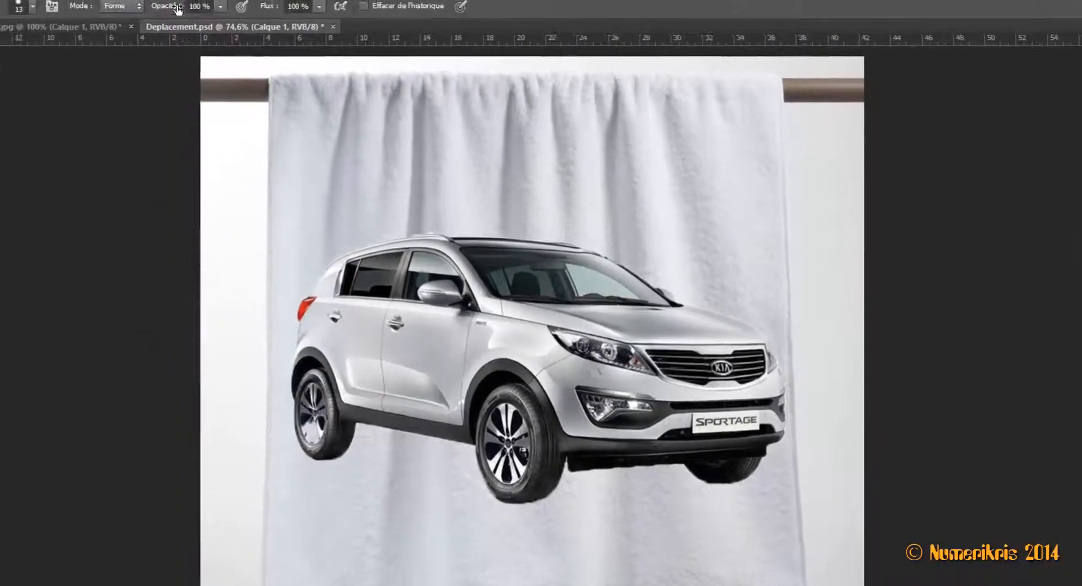
# Remove the fringe pixels around the car layer's edges with the Supprimer les franges command.
pyautogui.click(162, 10)
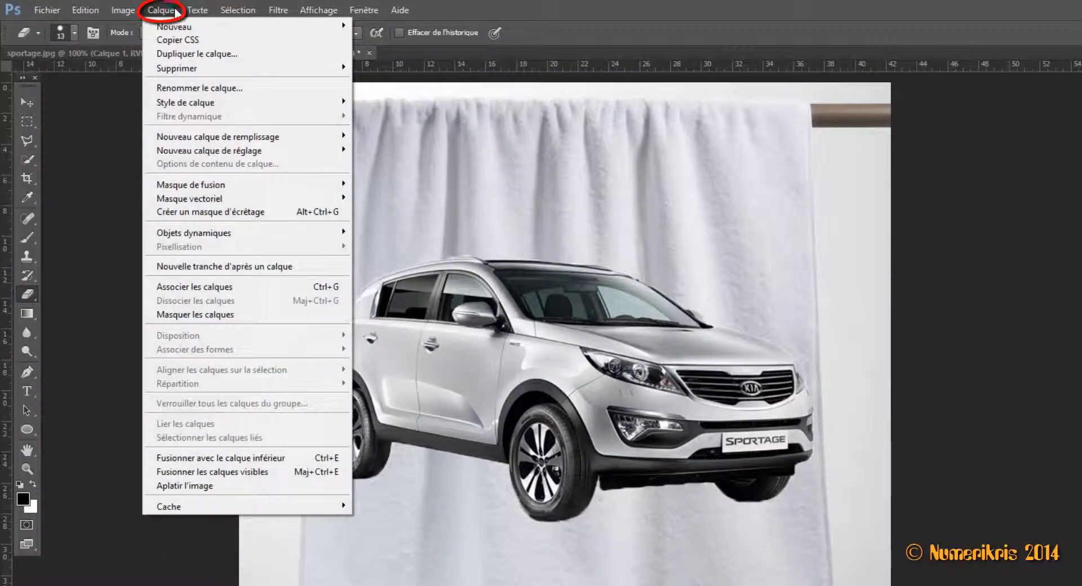
pyautogui.moveTo(179, 509)
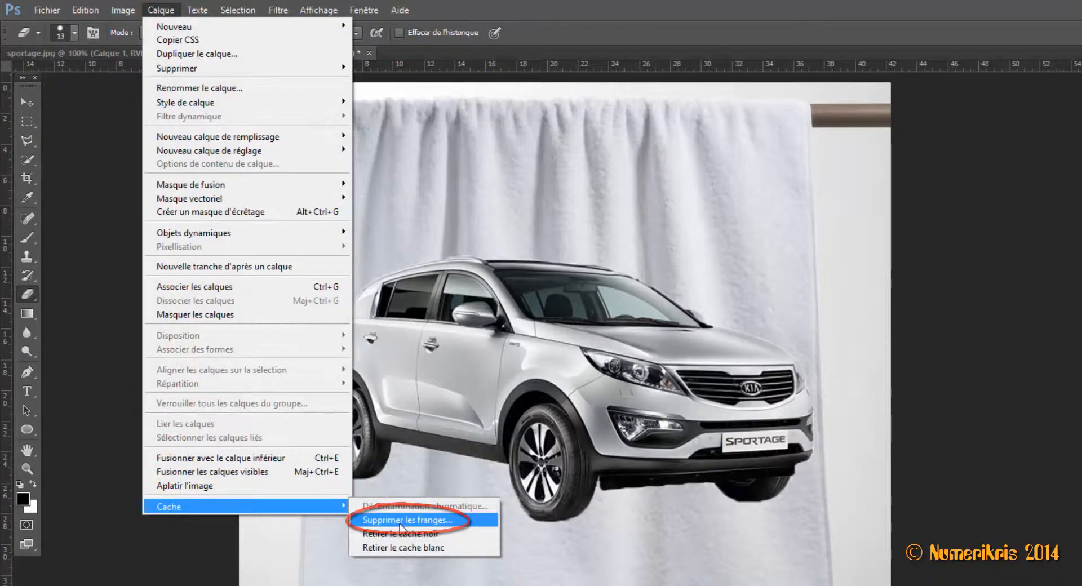
pyautogui.click(400, 520)
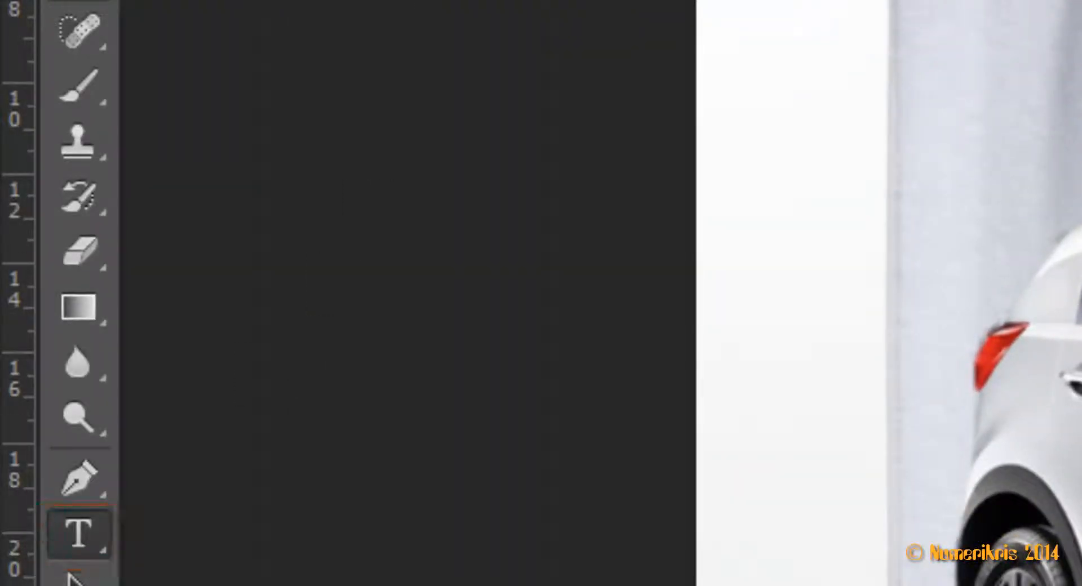
# Set up the Type tool with Arial Regular at 60 px and centred alignment.
pyautogui.click(456, 99)
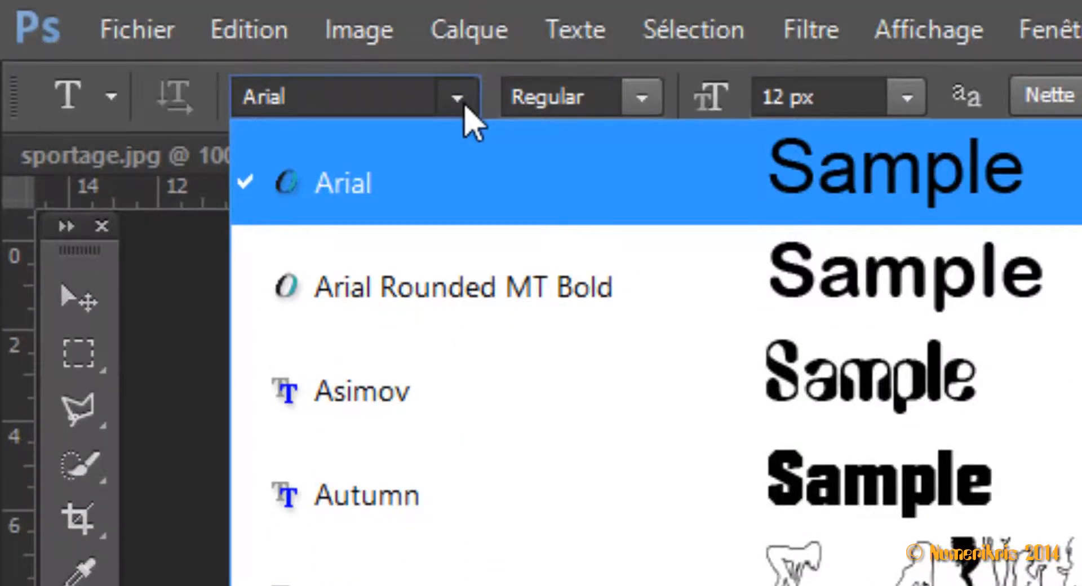
pyautogui.click(466, 108)
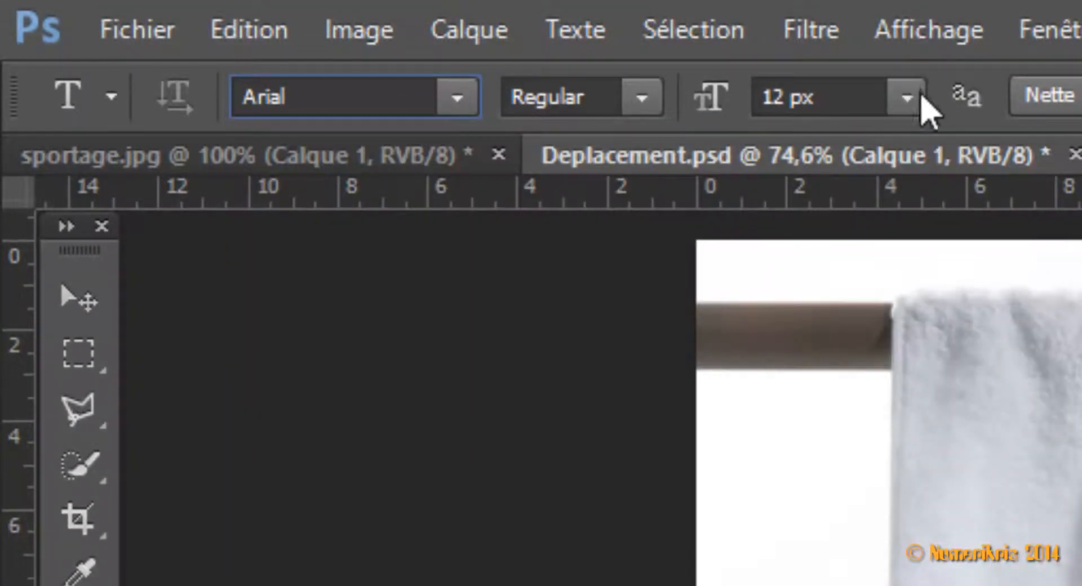
pyautogui.click(910, 98)
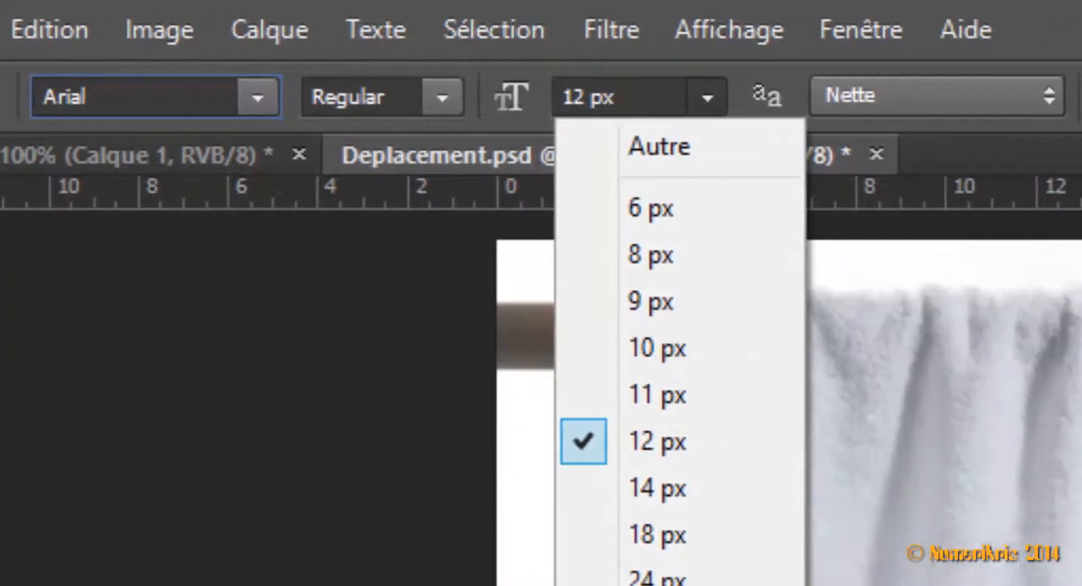
pyautogui.click(656, 583)
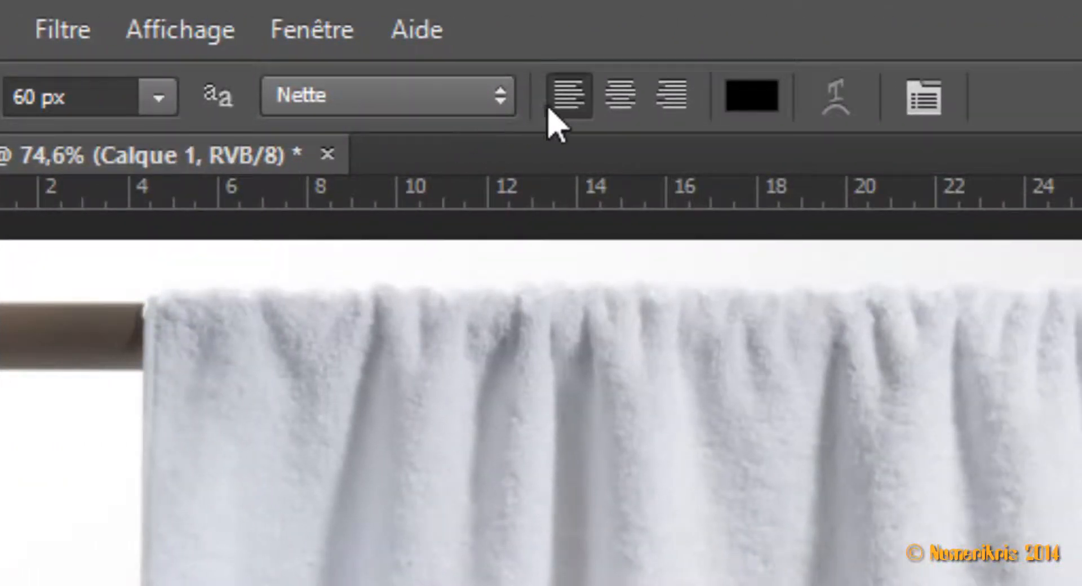
pyautogui.click(616, 107)
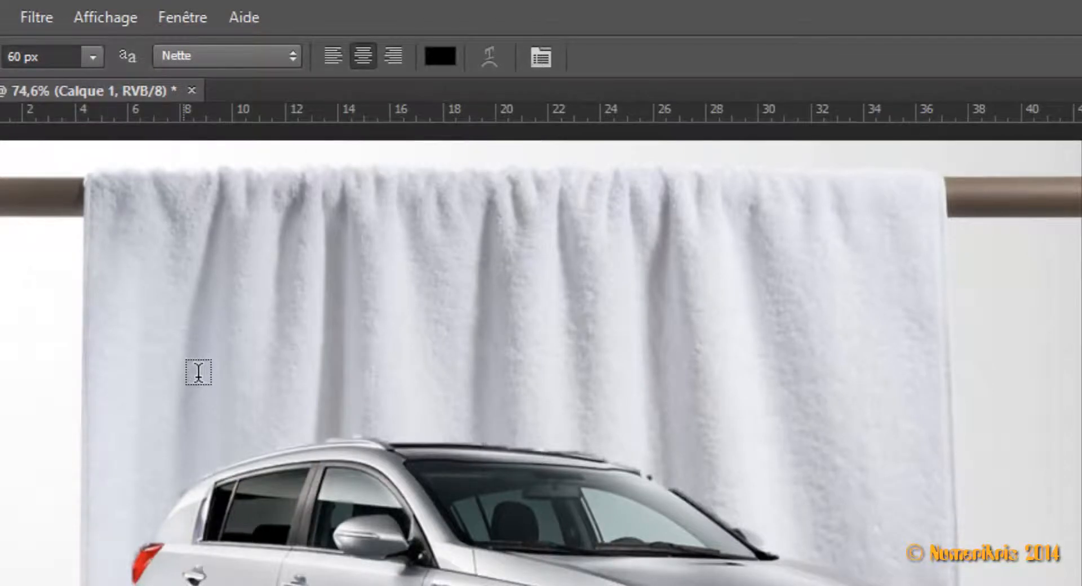
# Add the text SPORTAGE on the towel and move it to the middle, just above the car's roof.
pyautogui.click(188, 369)
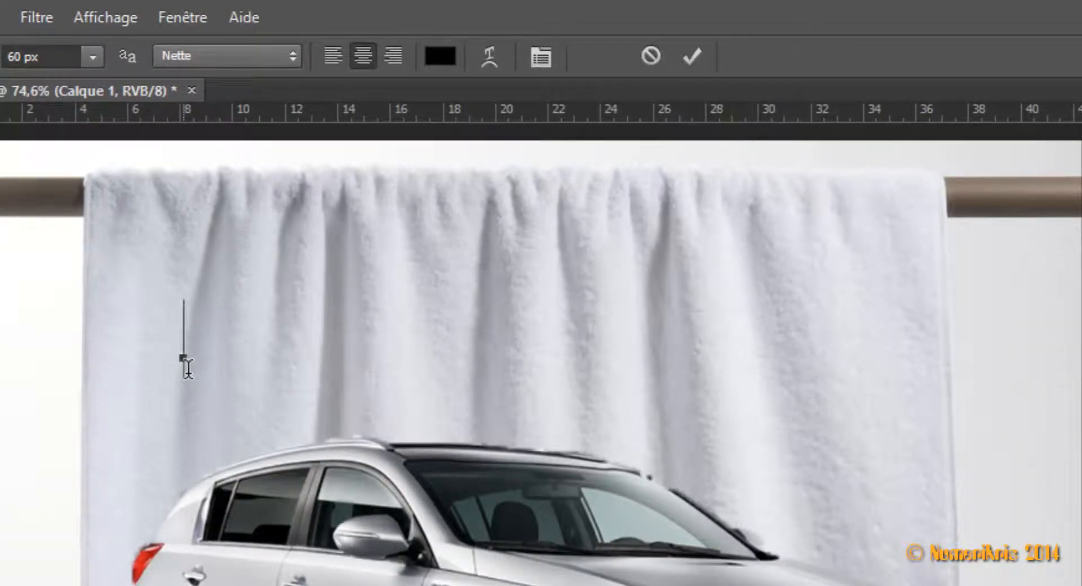
pyautogui.write('SPORTAG')
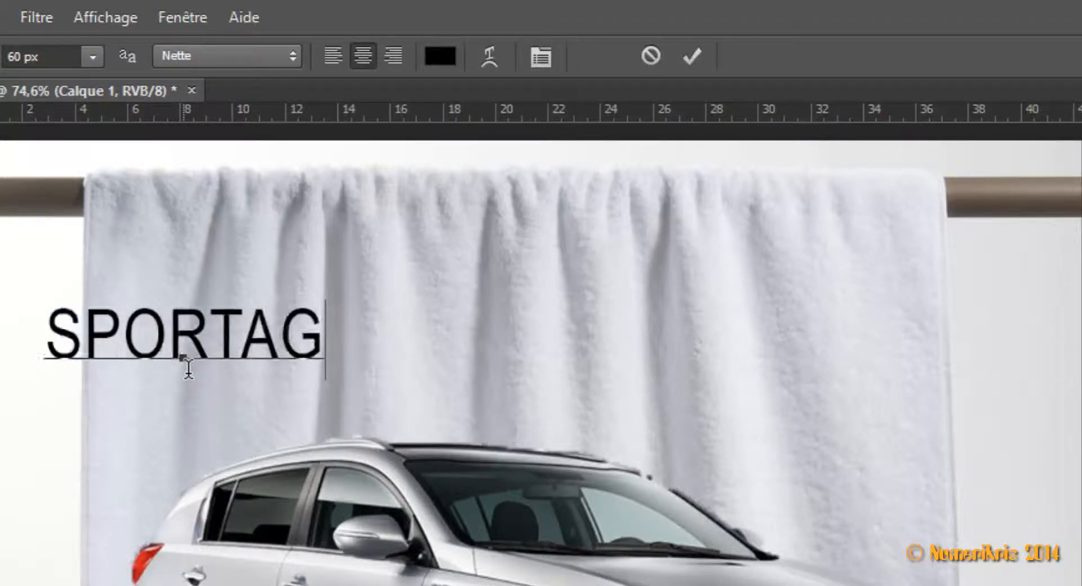
pyautogui.write('E')
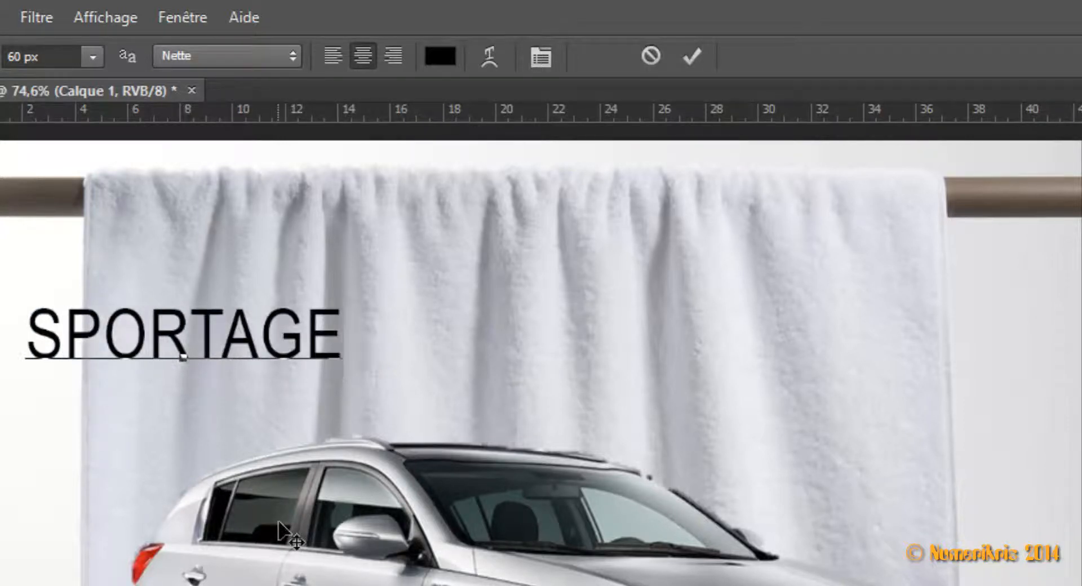
pyautogui.moveTo(280, 521); pyautogui.dragTo(602, 565)
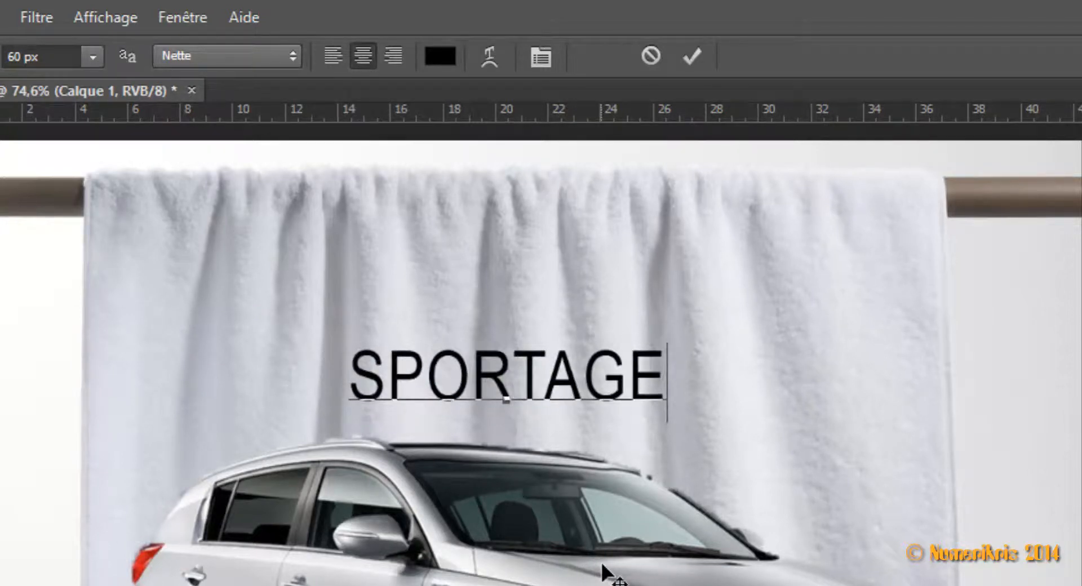
# Format the SPORTAGE text as faux bold at 128 px, with tracking 195 and a vertical scale of 172%.
pyautogui.moveTo(664, 388); pyautogui.dragTo(373, 376)
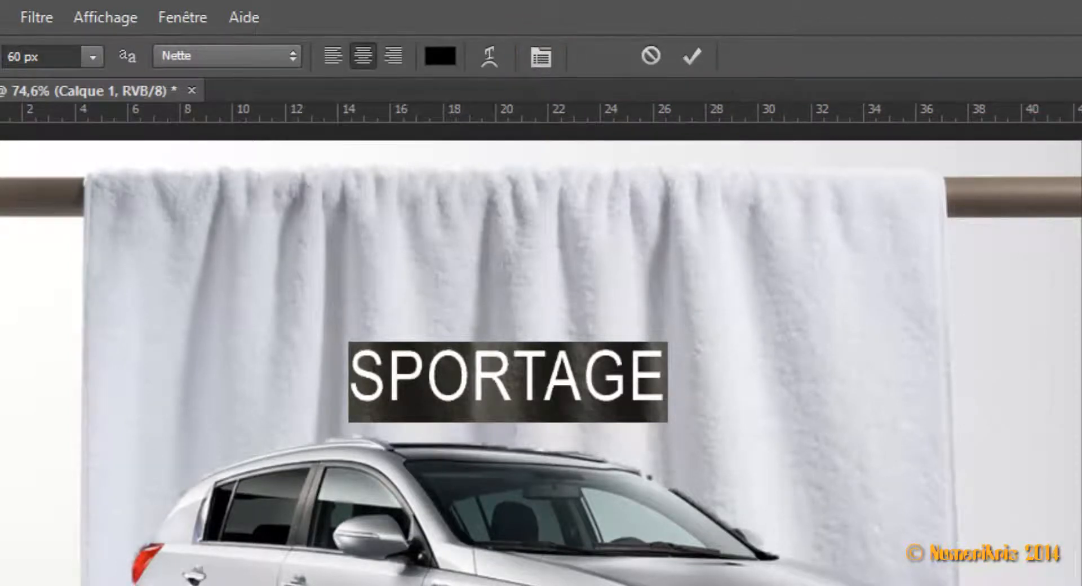
pyautogui.moveTo(854, 170); pyautogui.dragTo(982, 193)
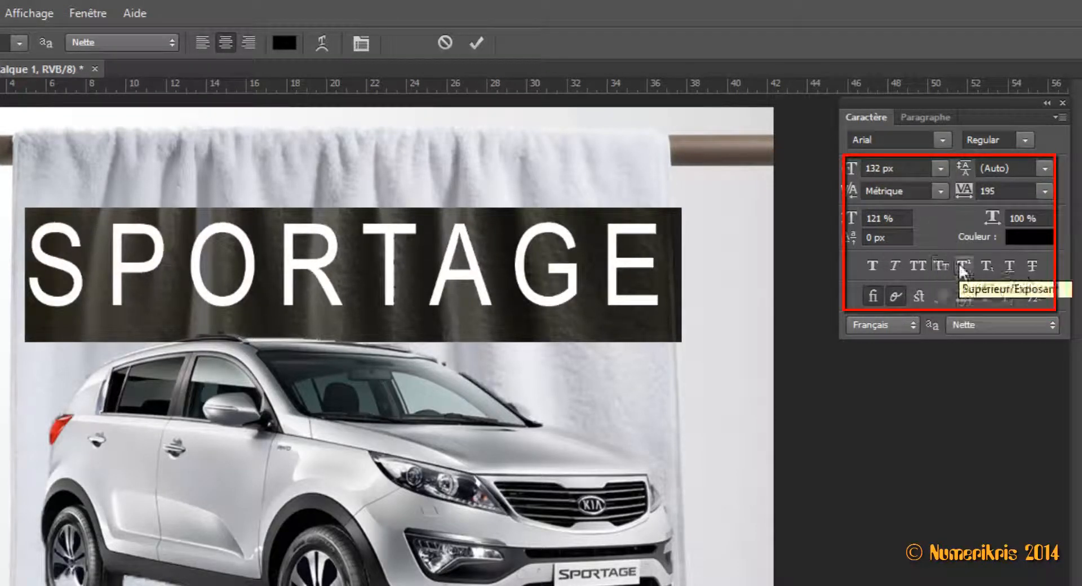
pyautogui.click(872, 265)
pyautogui.moveTo(860, 171); pyautogui.dragTo(856, 171)
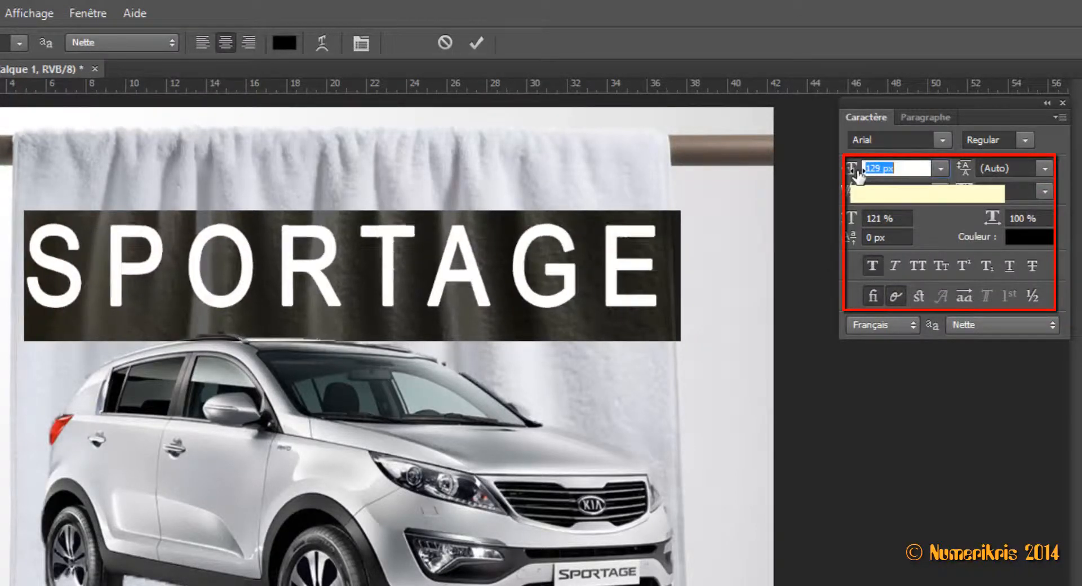
pyautogui.moveTo(853, 218); pyautogui.dragTo(901, 219)
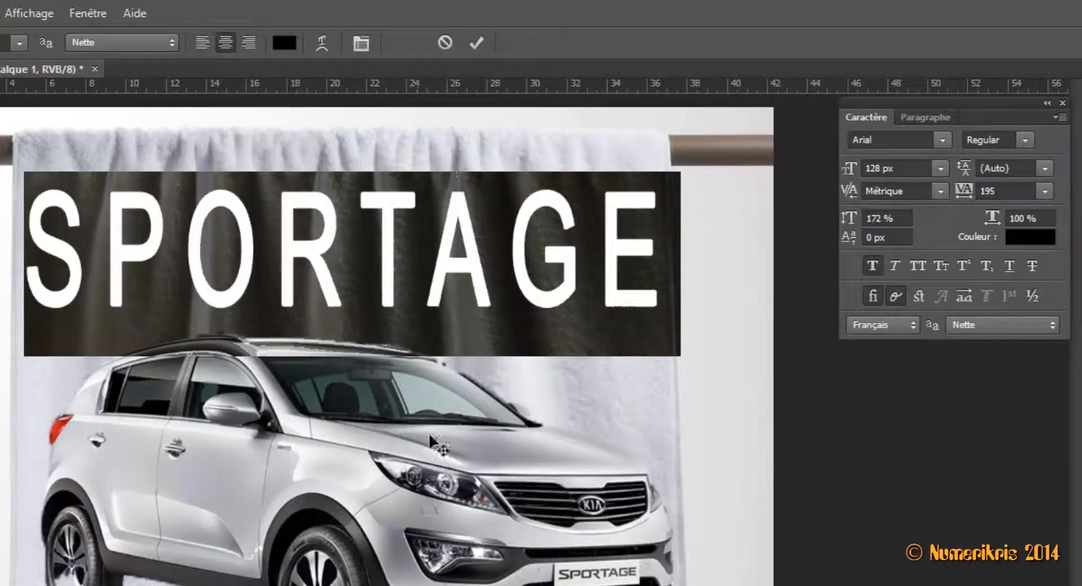
# Move the SPORTAGE text below the car, just above the towel's striped band, and commit it.
pyautogui.moveTo(354, 424); pyautogui.dragTo(458, 525)
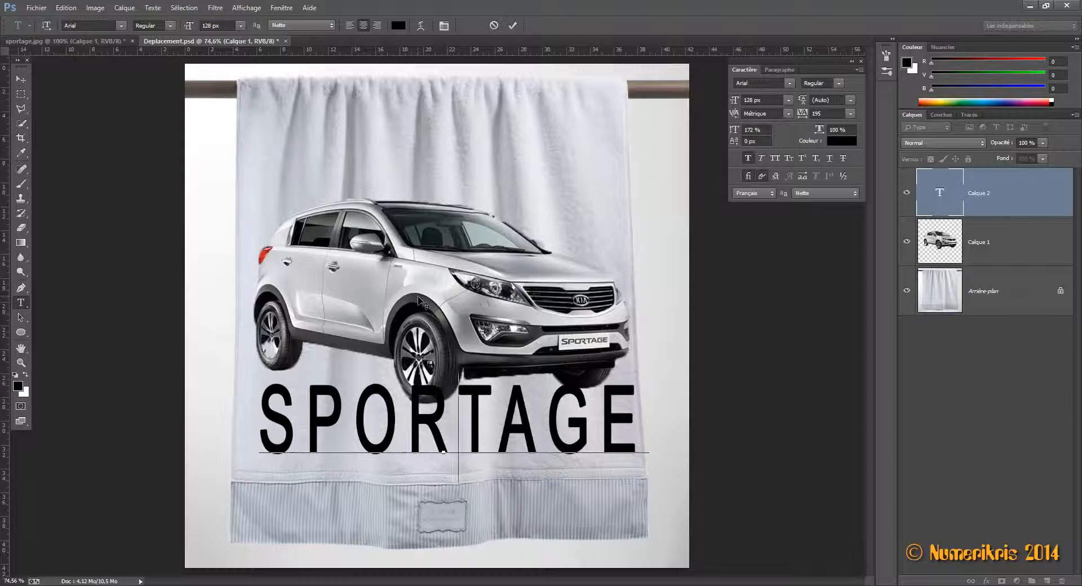
pyautogui.moveTo(420, 302); pyautogui.dragTo(410, 316)
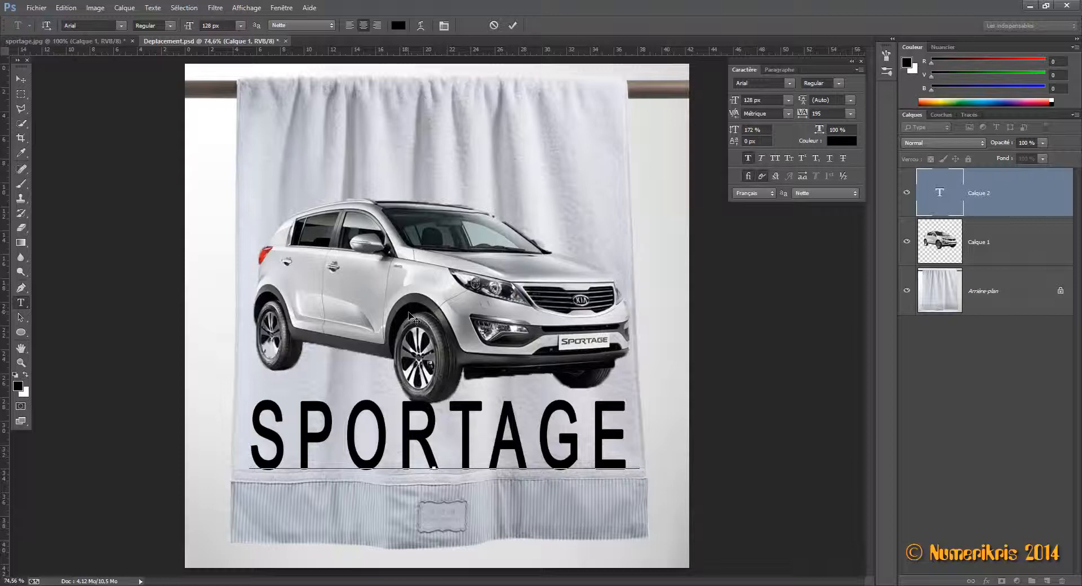
pyautogui.click(513, 25)
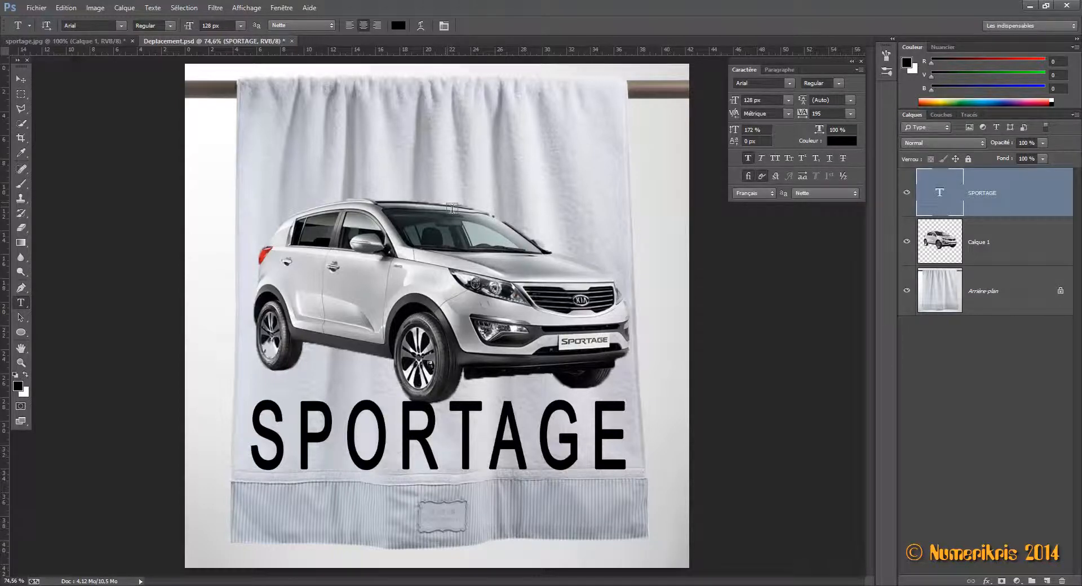
# Add a second text reading KIA and place it in the middle of the towel above the car.
pyautogui.click(314, 166)
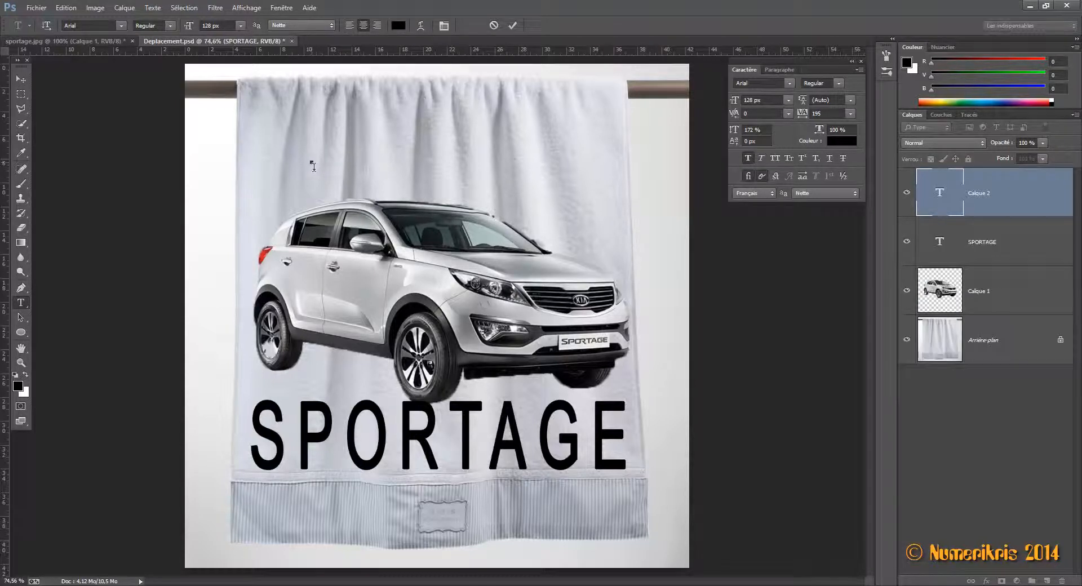
pyautogui.write('KIA')
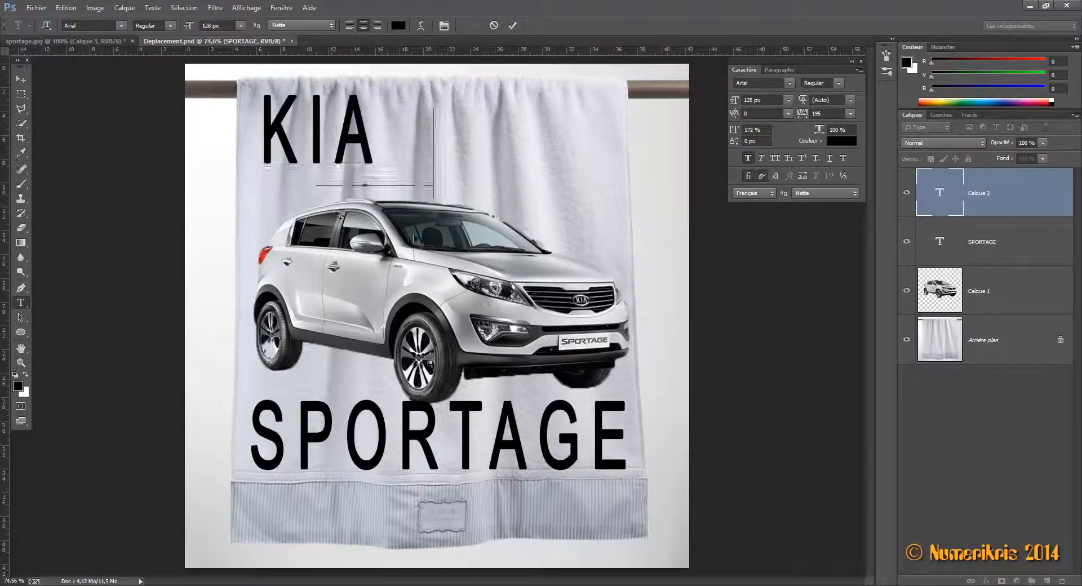
pyautogui.moveTo(415, 237); pyautogui.dragTo(443, 234)
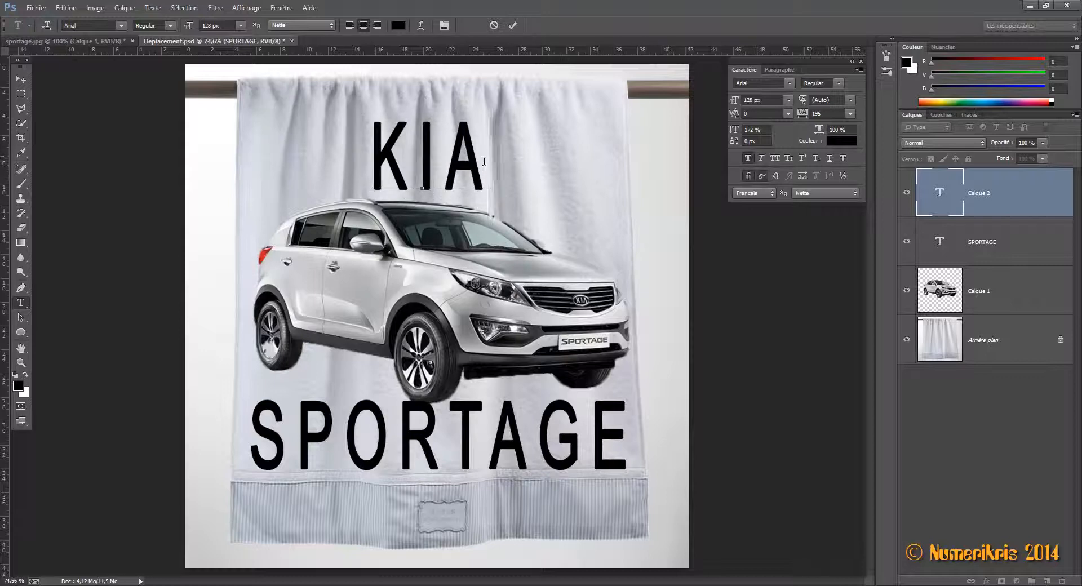
# Change the colour of the KIA text to bright red.
pyautogui.moveTo(484, 161); pyautogui.dragTo(377, 148)
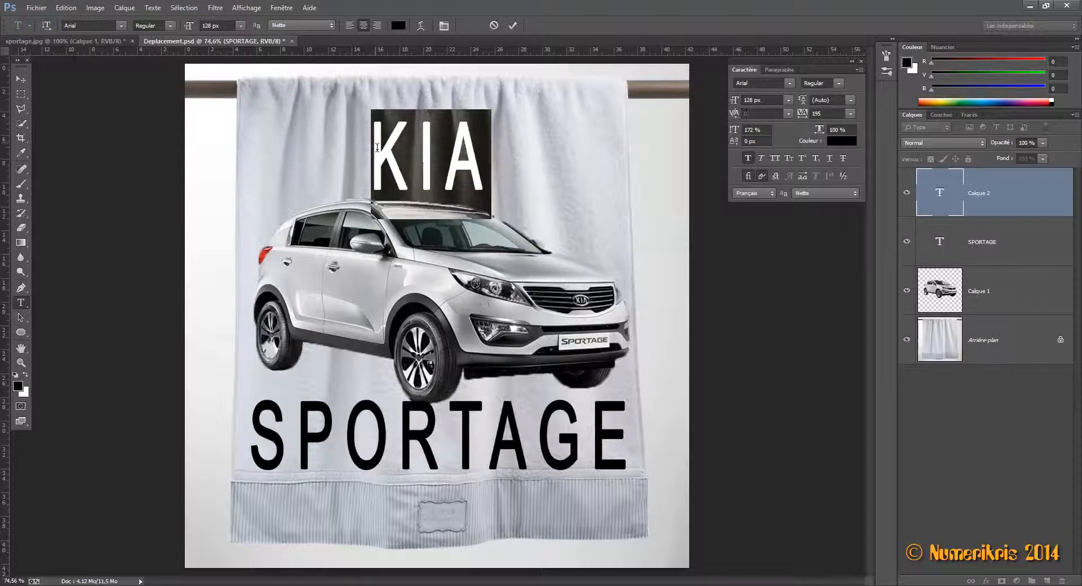
pyautogui.click(398, 26)
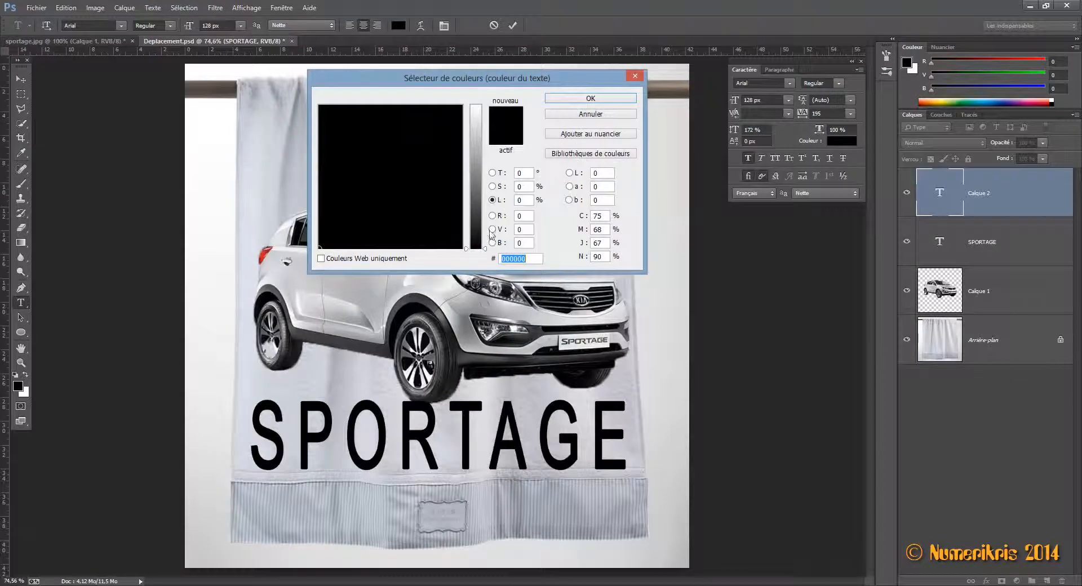
pyautogui.moveTo(485, 252); pyautogui.dragTo(487, 103)
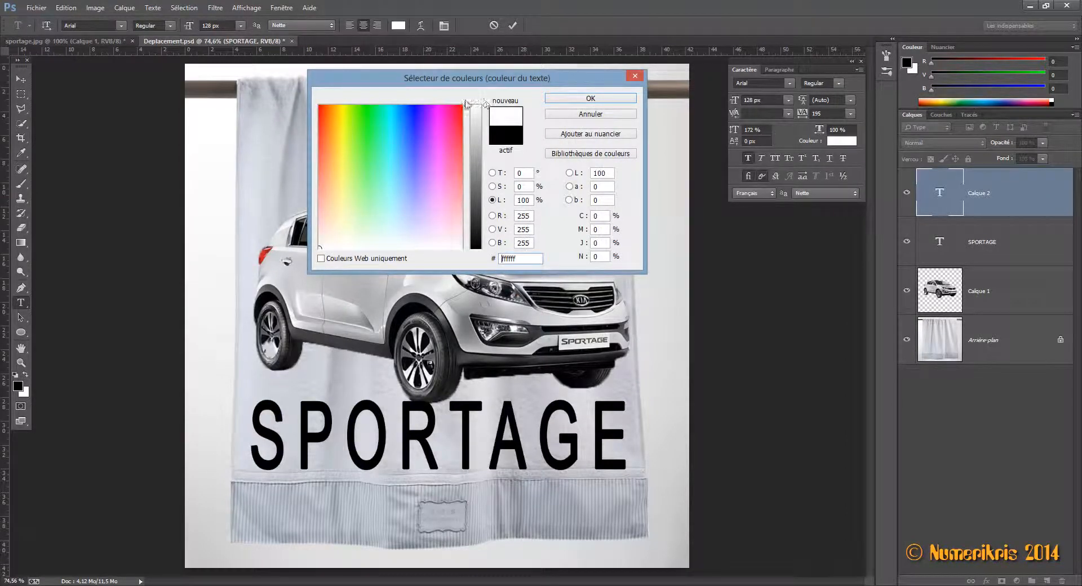
pyautogui.click(465, 109)
pyautogui.click(552, 99)
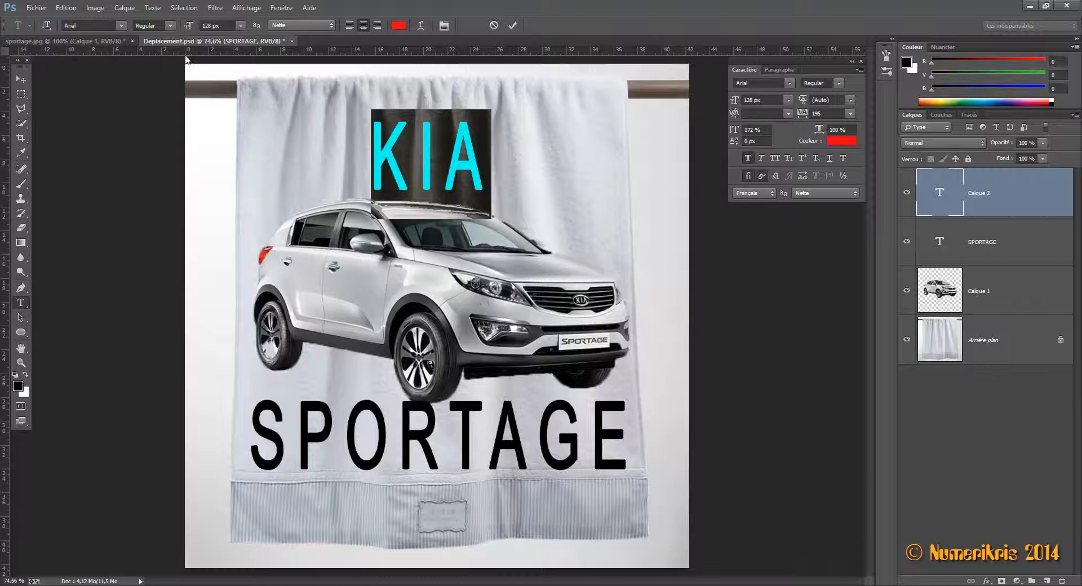
# Set the KIA text to the Bastion font with a horizontal scale of 225% and commit it.
pyautogui.click(121, 26)
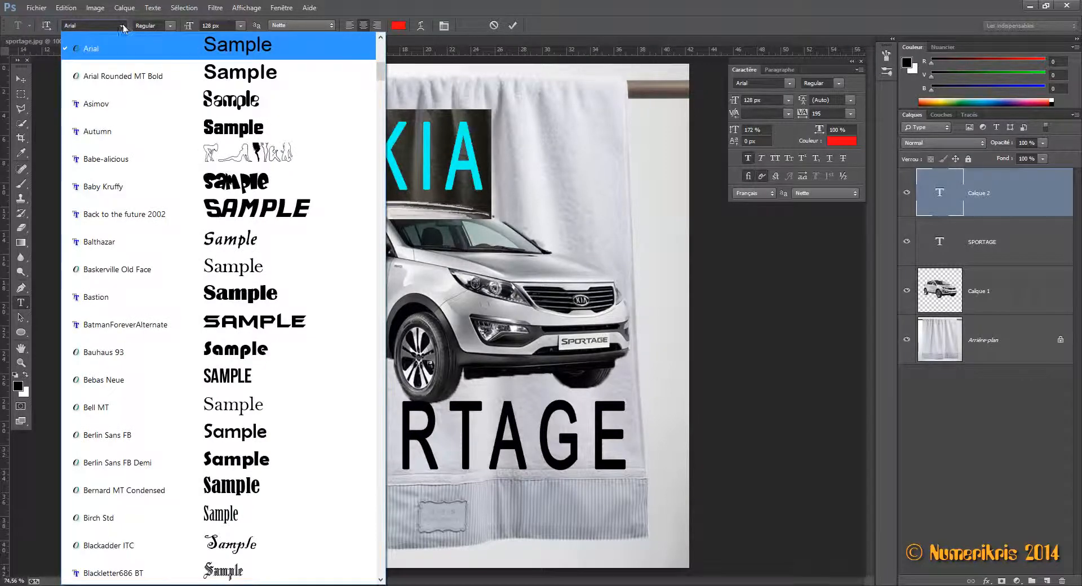
pyautogui.click(165, 297)
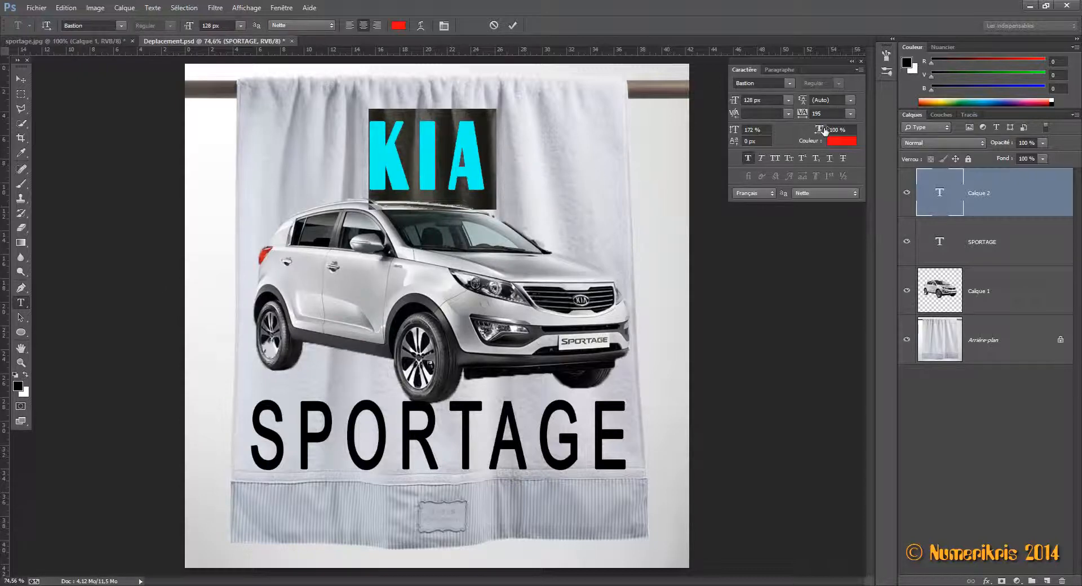
pyautogui.moveTo(821, 131); pyautogui.dragTo(892, 136)
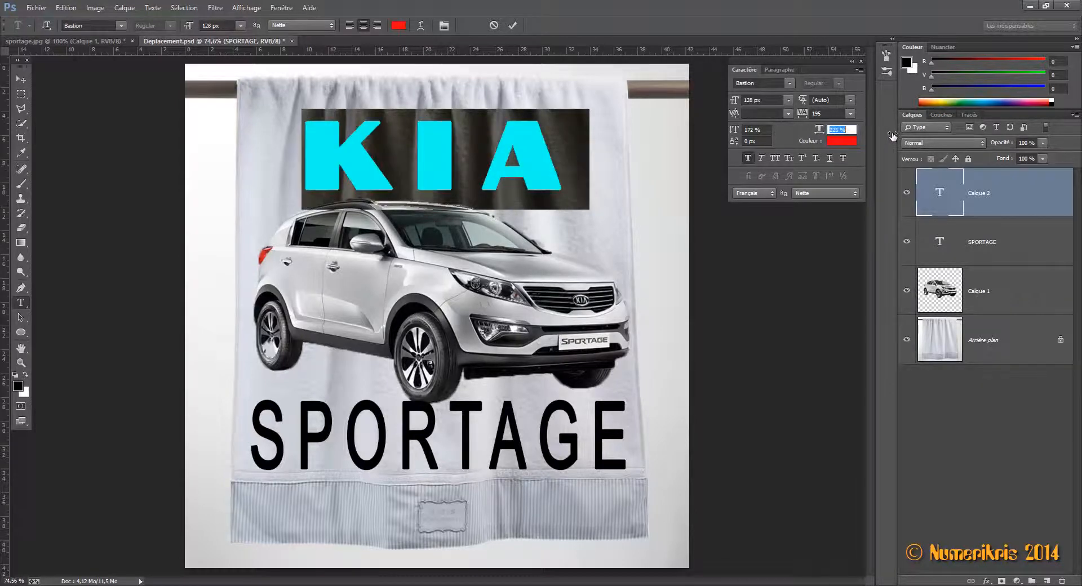
pyautogui.click(513, 26)
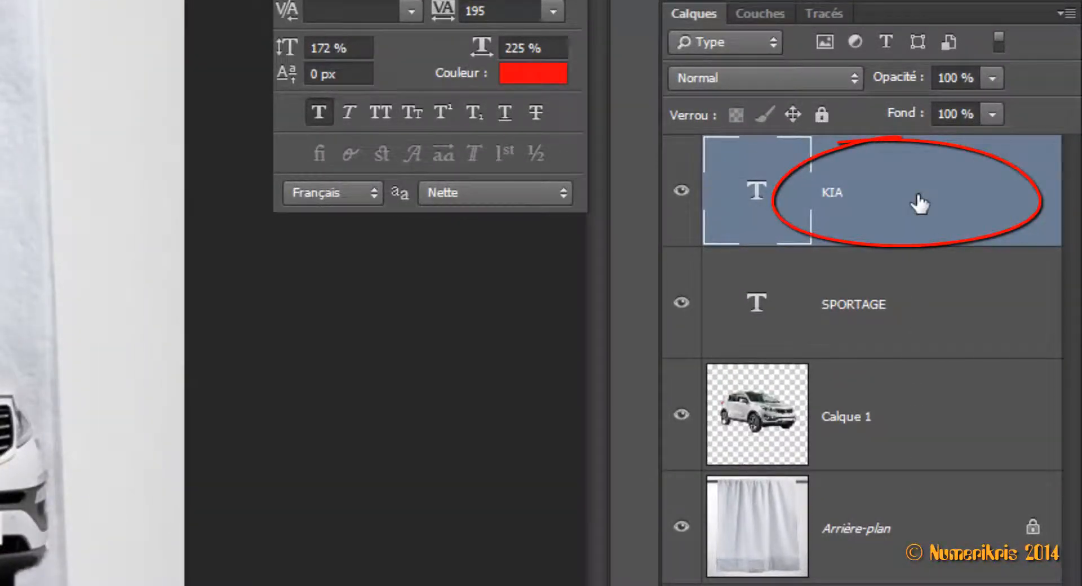
# Select the KIA and SPORTAGE text layers together and select the entire canvas.
pyautogui.press('shift')
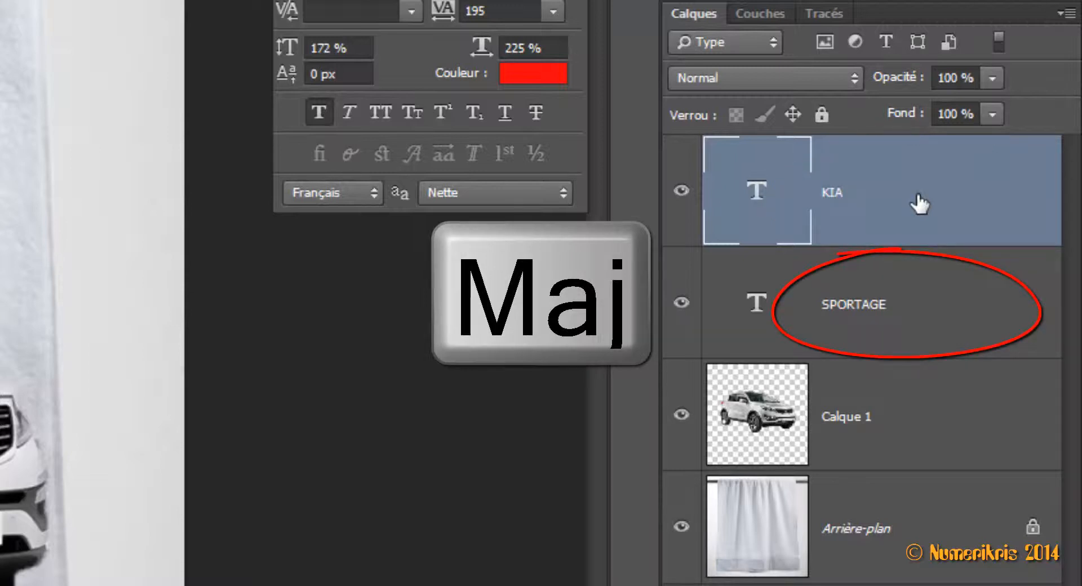
pyautogui.keyDown('shift'); pyautogui.click(938, 332); pyautogui.keyUp('shift')
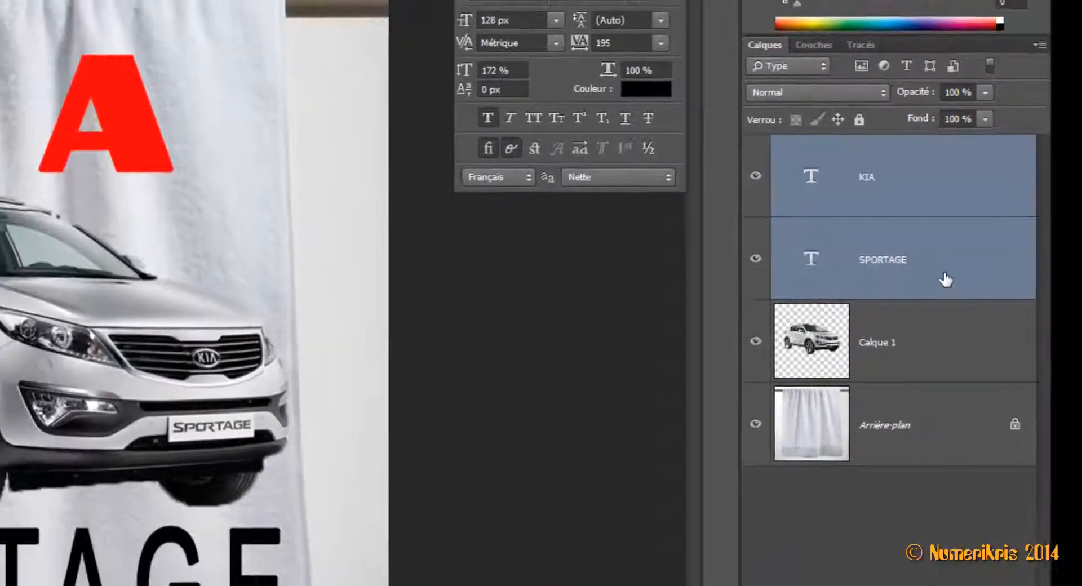
pyautogui.hotkey('ctrl', 'a')
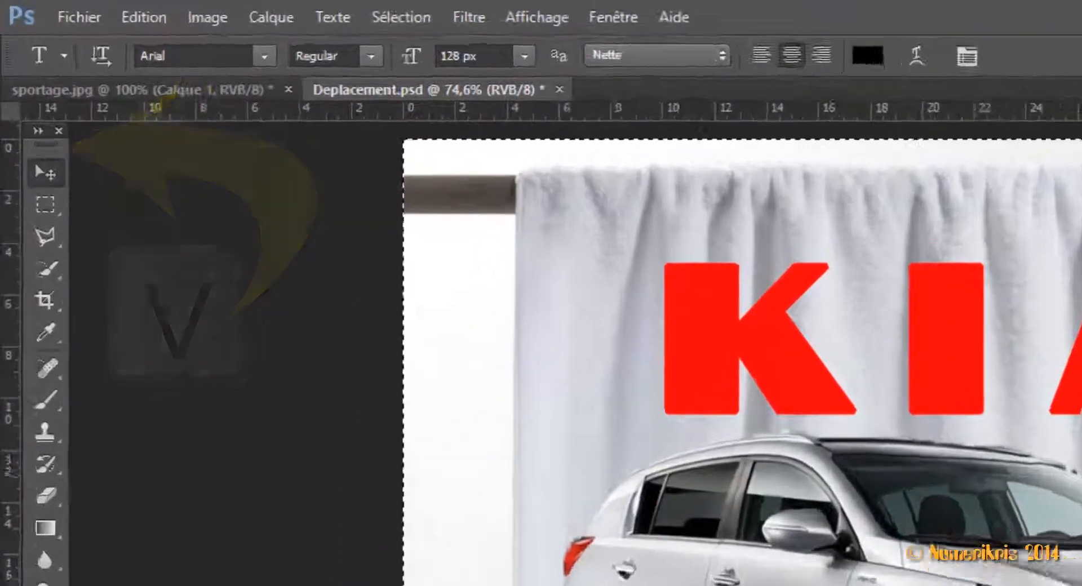
# Load the outlines of the SPORTAGE and KIA text layers together as one combined selection.
pyautogui.press('v')
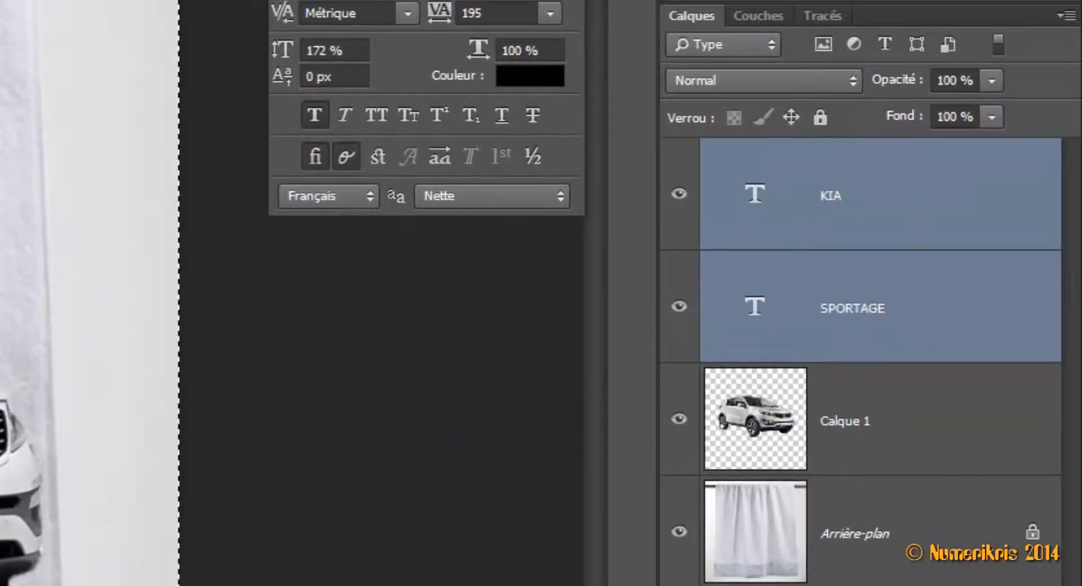
pyautogui.click(911, 306)
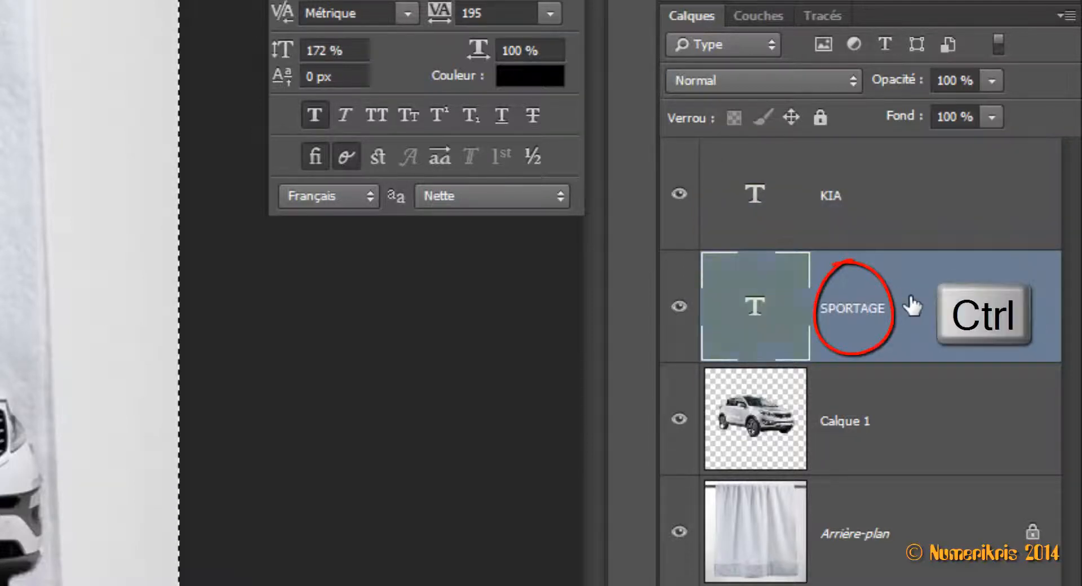
pyautogui.keyDown('ctrl'); pyautogui.click(761, 320); pyautogui.keyUp('ctrl')
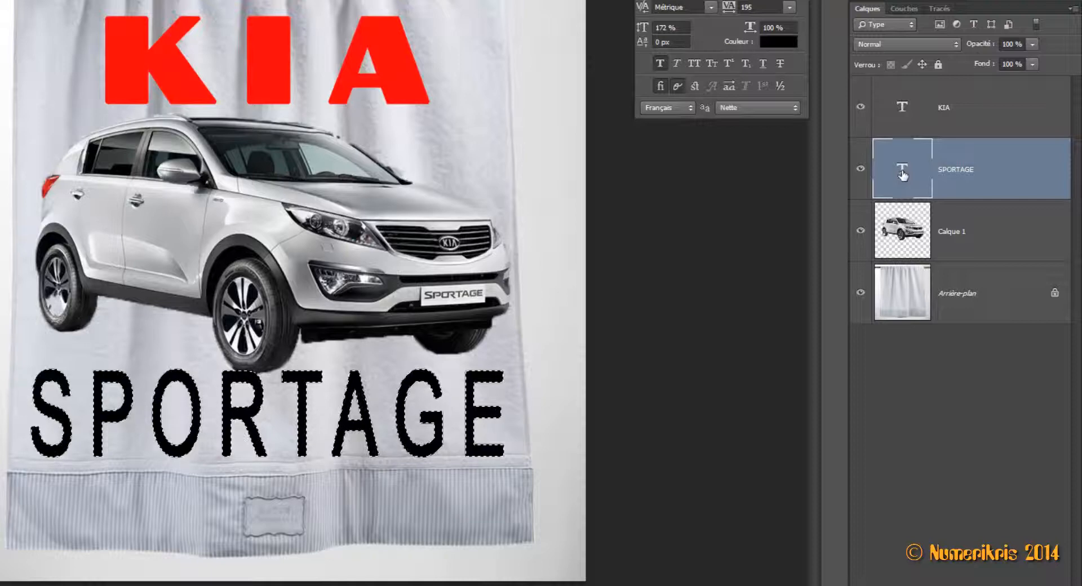
pyautogui.hotkey('ctrl', 'shift')
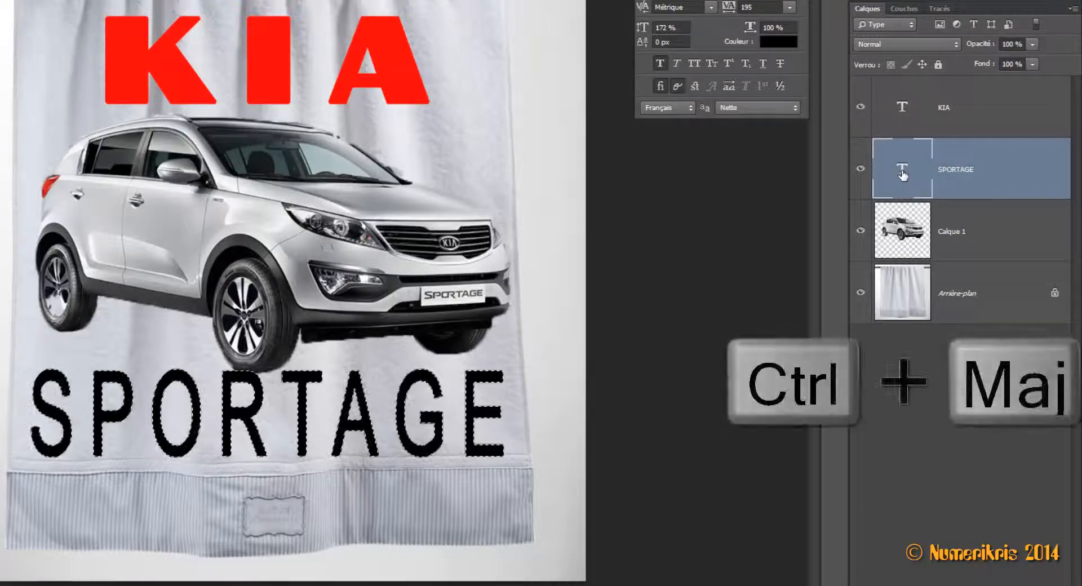
pyautogui.keyDown('ctrl'); pyautogui.keyDown('shift'); pyautogui.click(908, 115); pyautogui.keyUp('shift'); pyautogui.keyUp('ctrl')
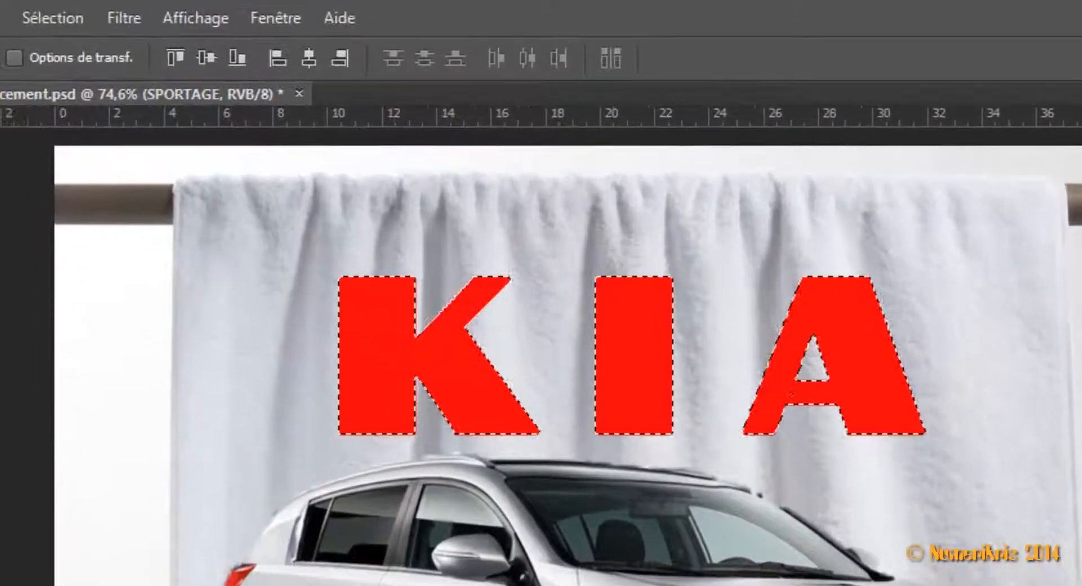
# Expand the combined lettering selection by 10 pixels.
pyautogui.click(59, 18)
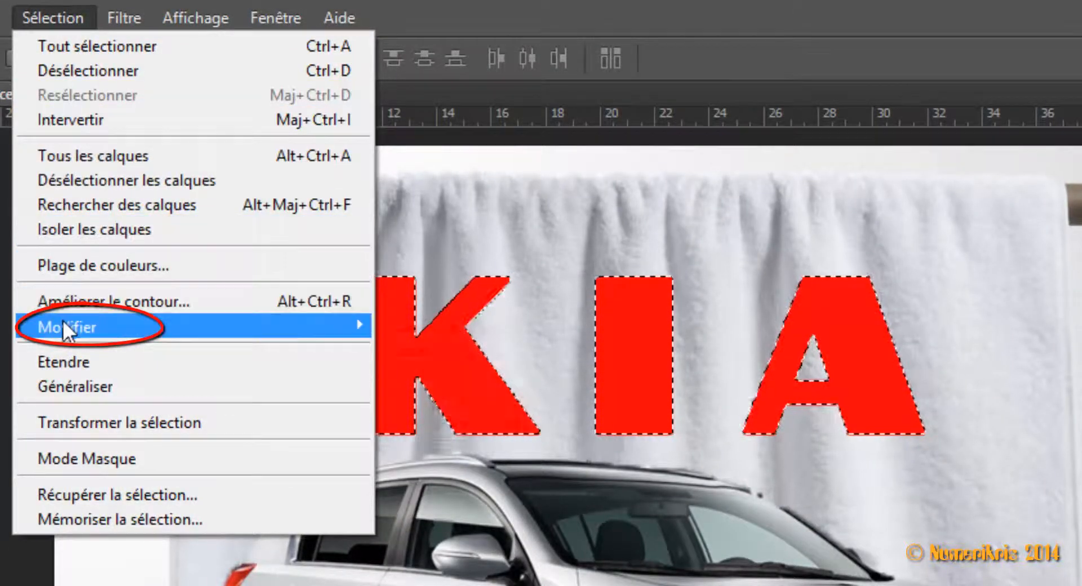
pyautogui.moveTo(63, 327)
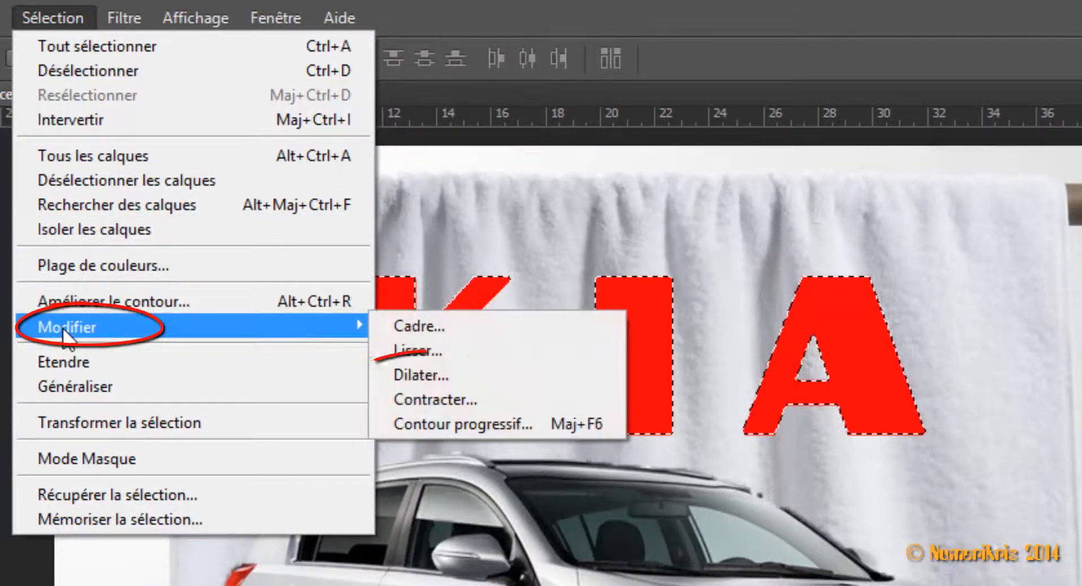
pyautogui.click(404, 375)
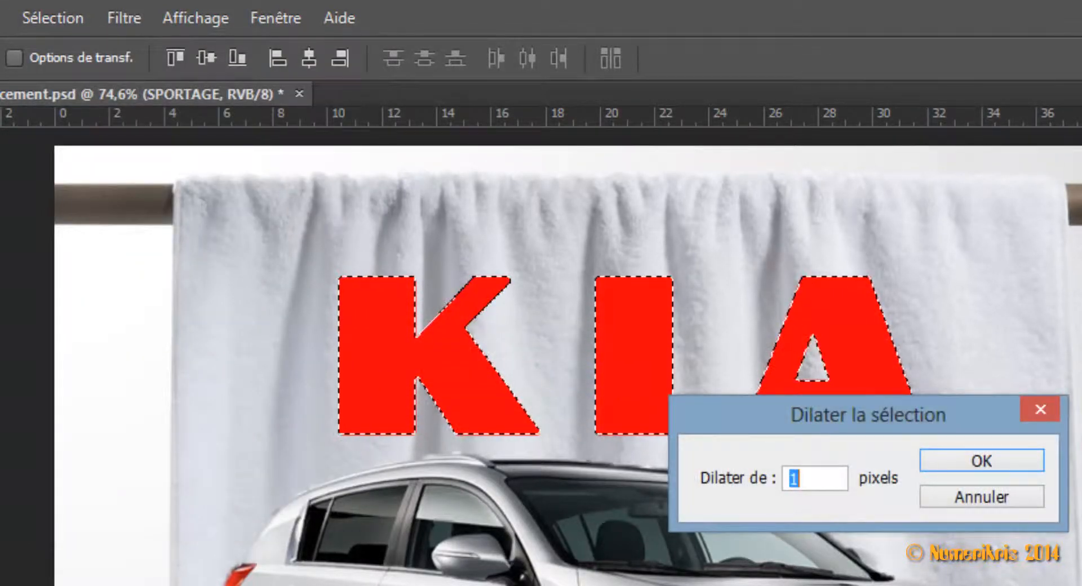
pyautogui.write('10')
pyautogui.press('Return')
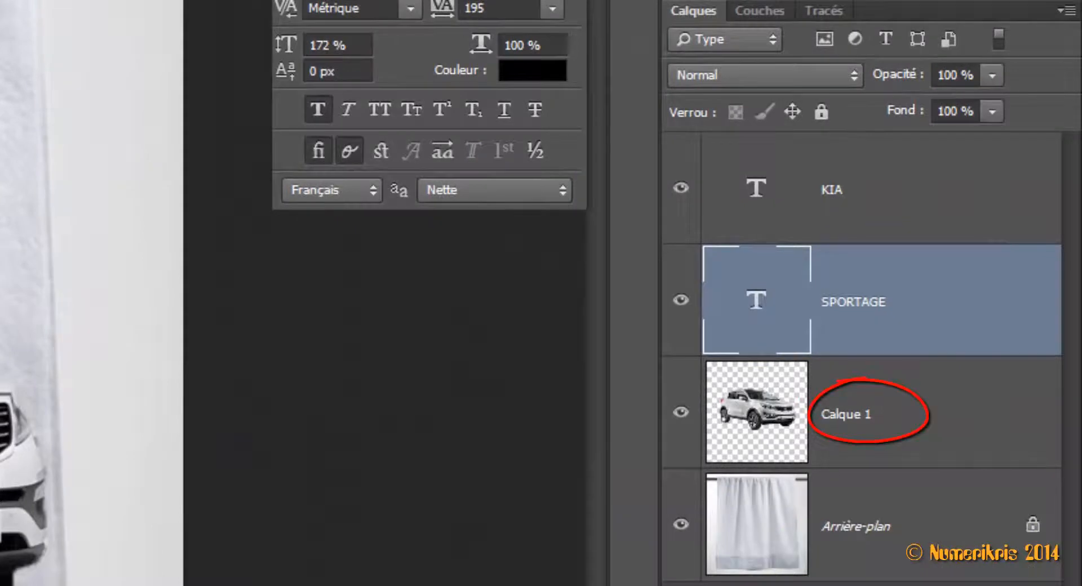
# Delete the car pixels on Calque 1 inside the expanded lettering selection and deselect.
pyautogui.click(895, 412)
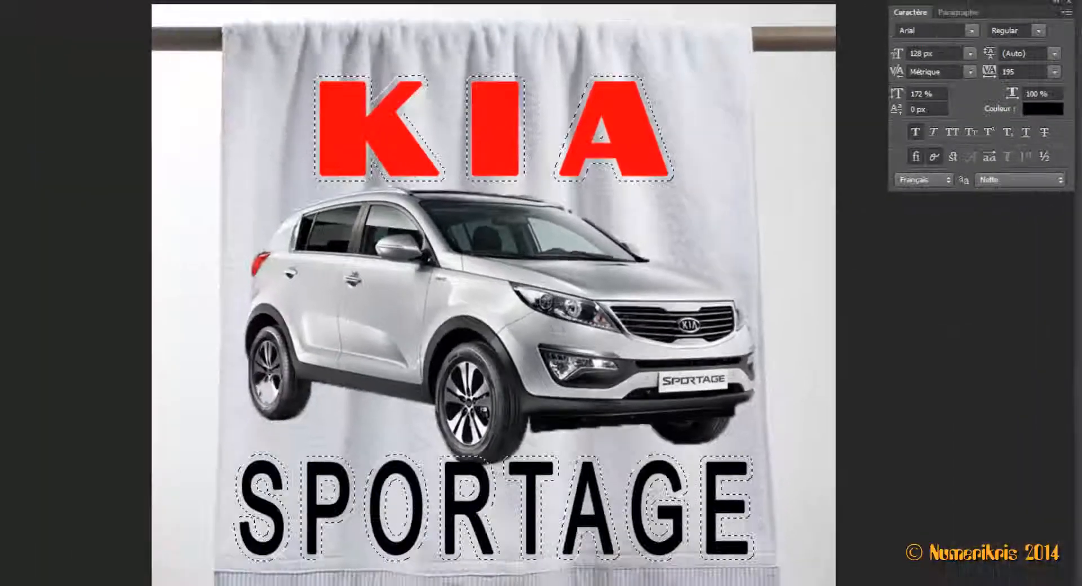
pyautogui.press('Delete')
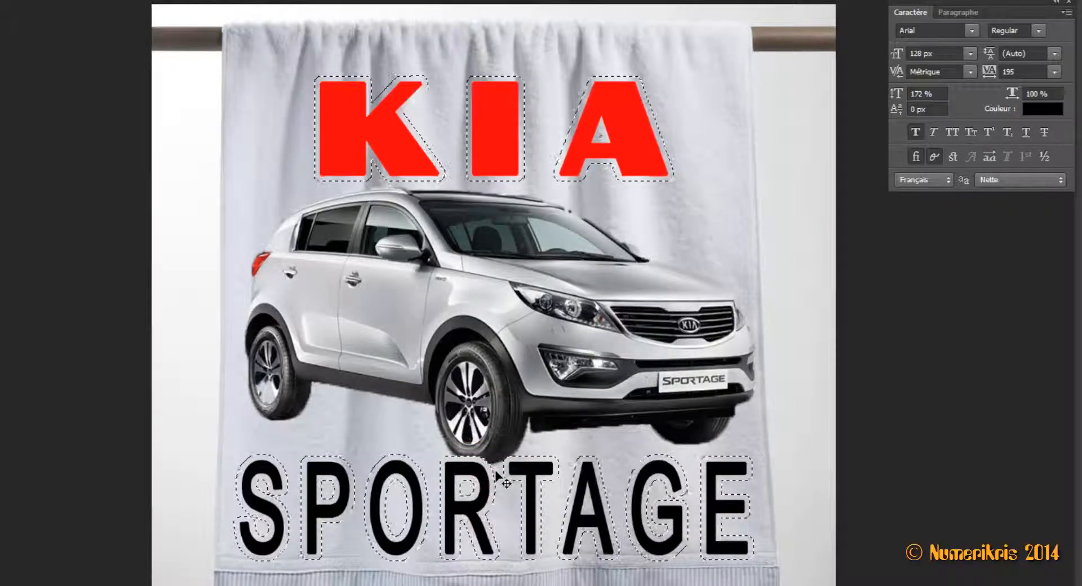
pyautogui.hotkey('ctrl', 'd')
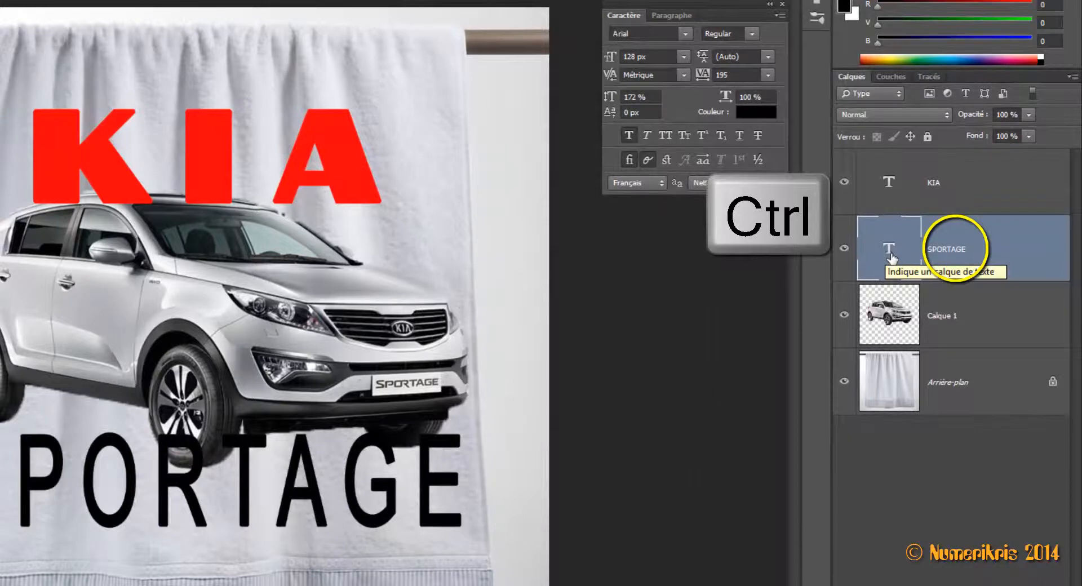
# Load the SPORTAGE and KIA outlines as one selection again and expand it by 10 pixels.
pyautogui.keyDown('ctrl'); pyautogui.click(890, 256); pyautogui.keyUp('ctrl')
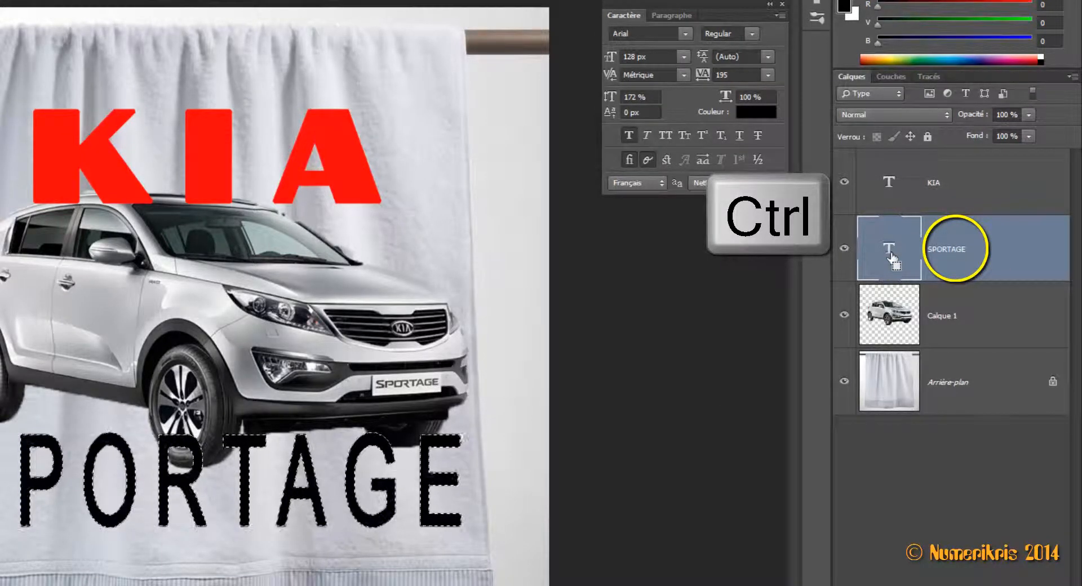
pyautogui.keyDown('ctrl'); pyautogui.keyDown('shift'); pyautogui.click(898, 191); pyautogui.keyUp('shift'); pyautogui.keyUp('ctrl')
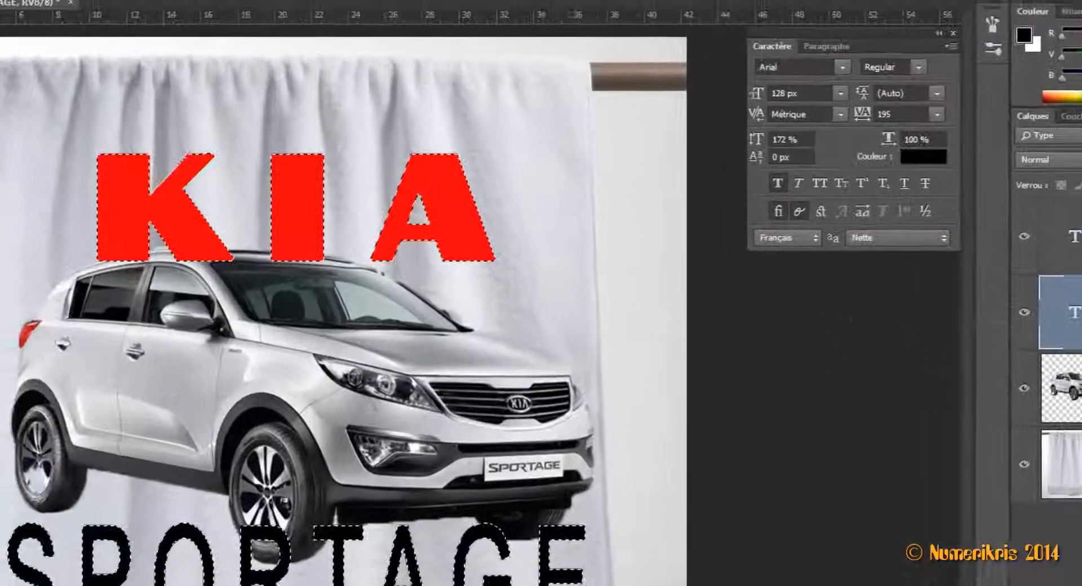
pyautogui.click(45, 18)
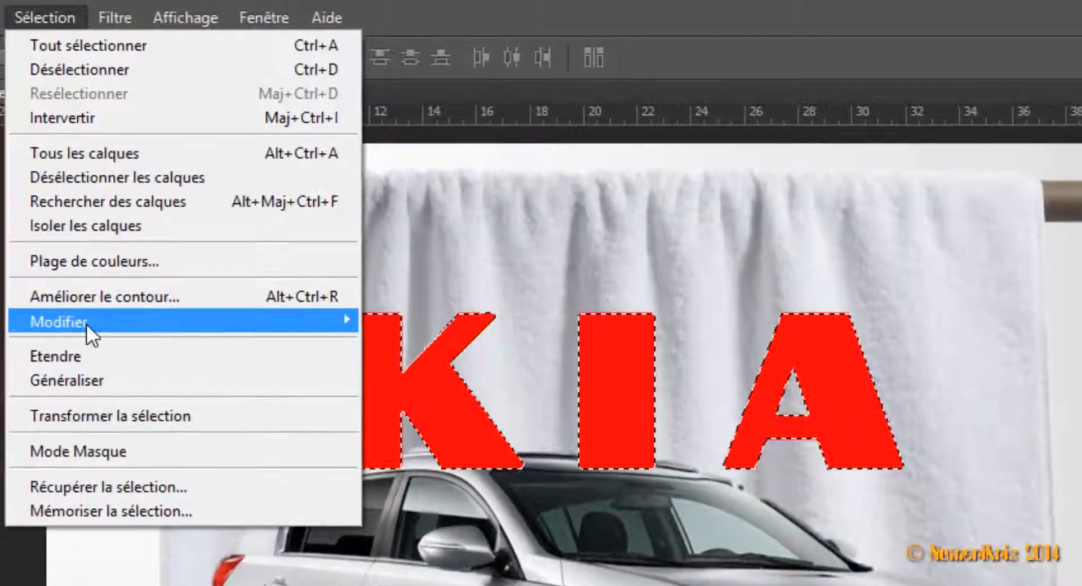
pyautogui.moveTo(86, 323)
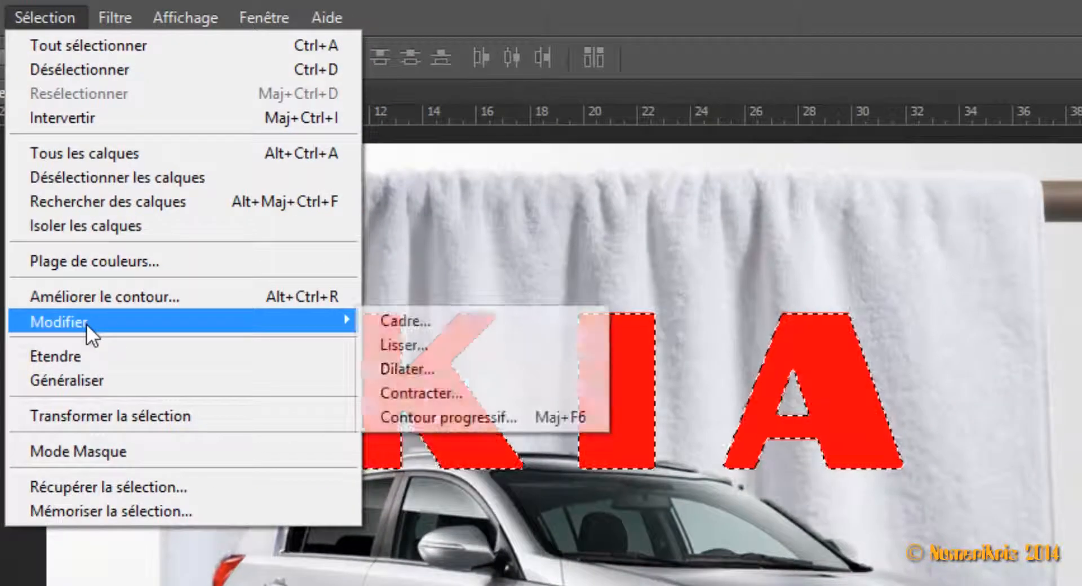
pyautogui.click(453, 366)
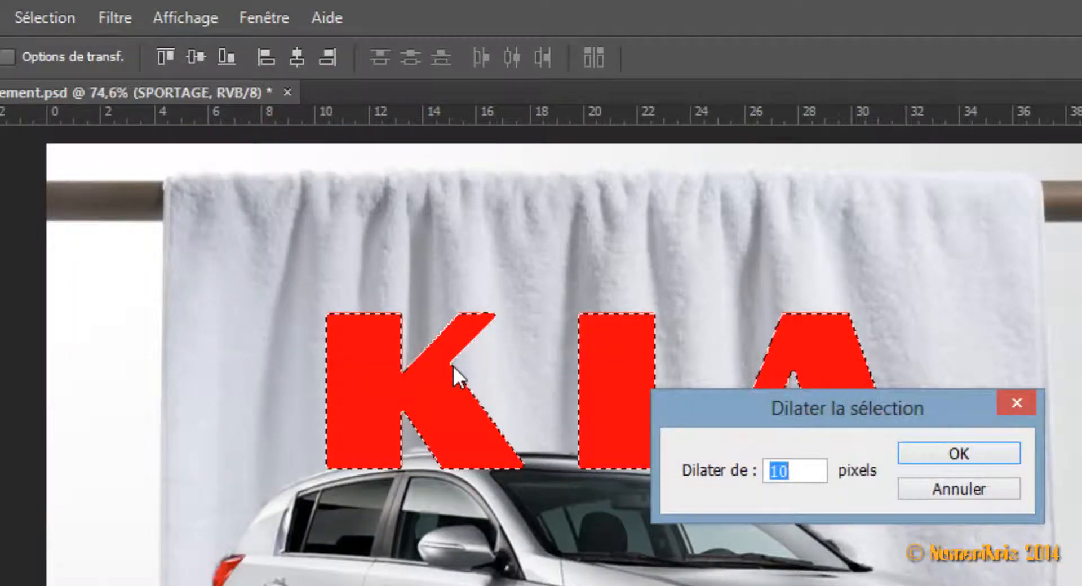
pyautogui.press('Return')
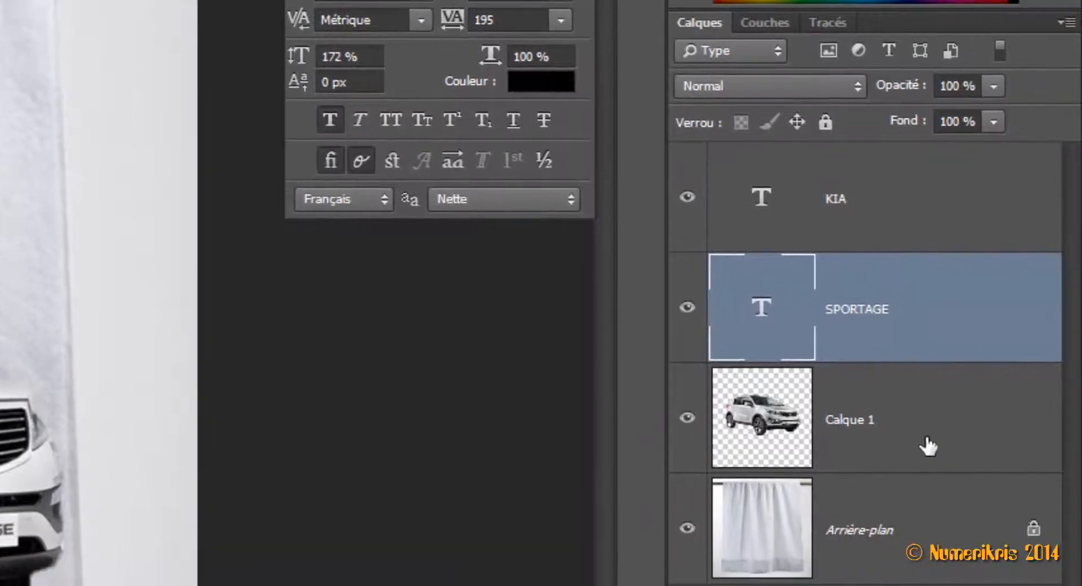
# Cut the expanded lettering outline out of the car on Calque 1 and clear the selection.
pyautogui.click(1032, 470)
pyautogui.press('Delete')
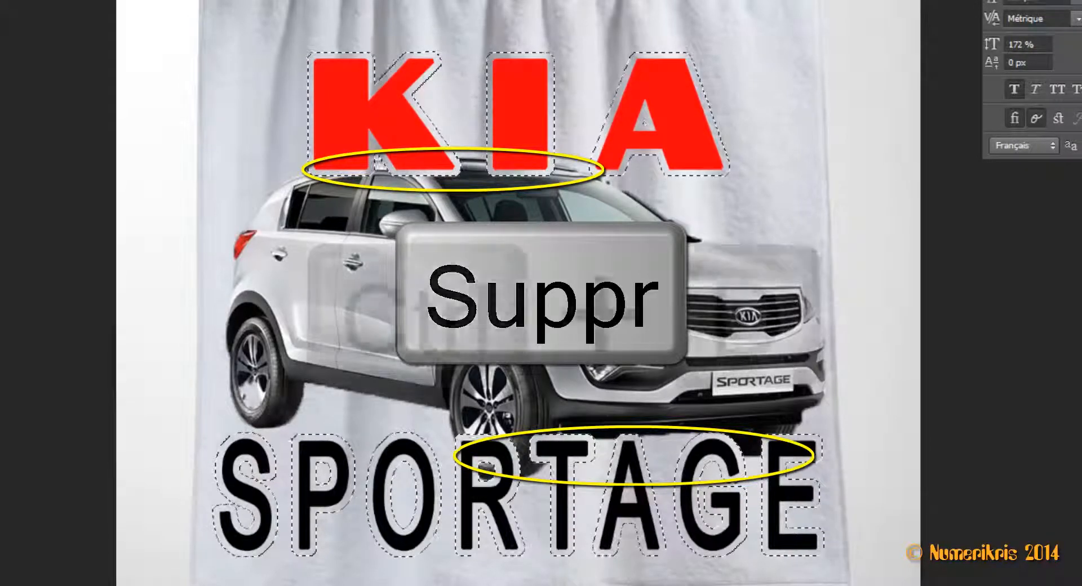
pyautogui.hotkey('ctrl', 'd')
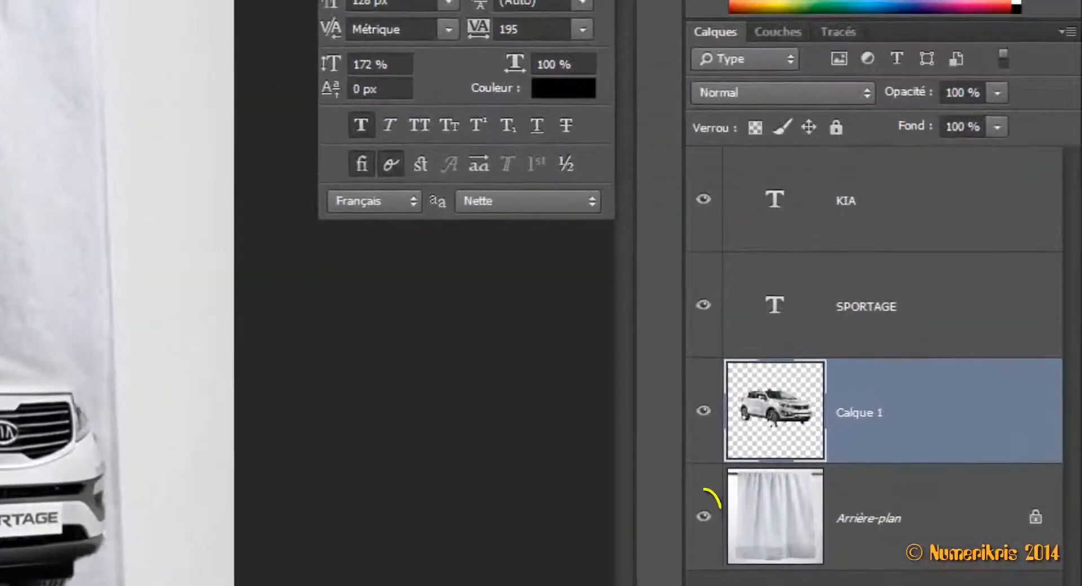
# Hide the Arrière-plan layer and stamp the visible car and lettering into a new merged layer above KIA.
pyautogui.click(705, 518)
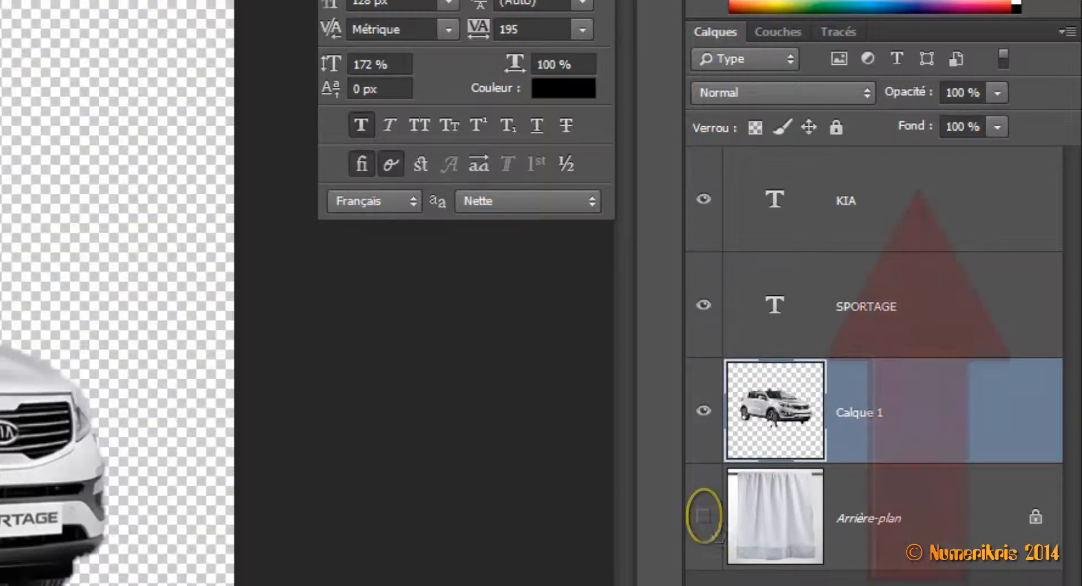
pyautogui.click(952, 211)
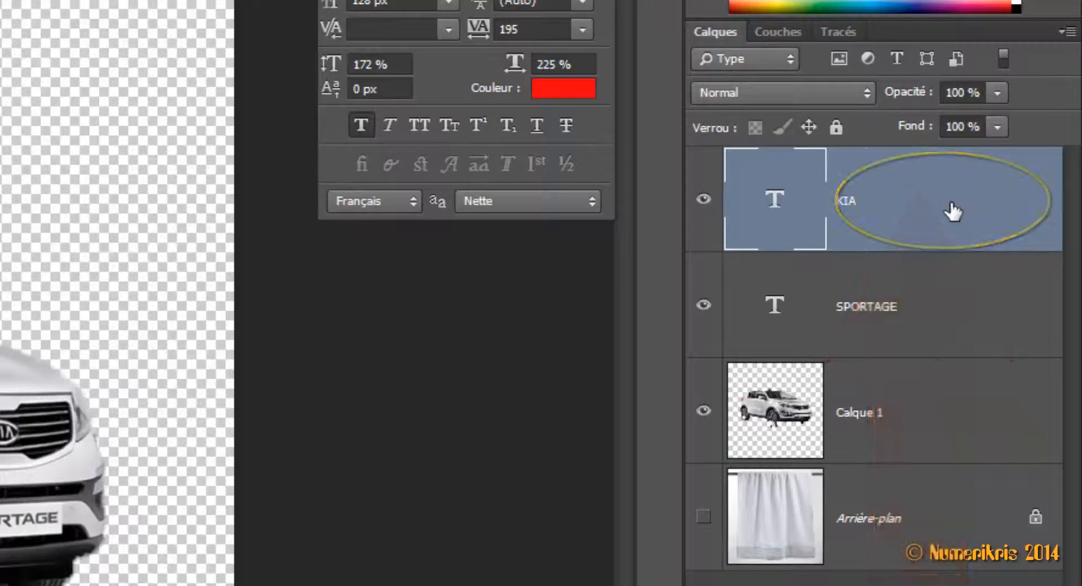
pyautogui.hotkey('ctrl', 'shift', 'alt', 'e')
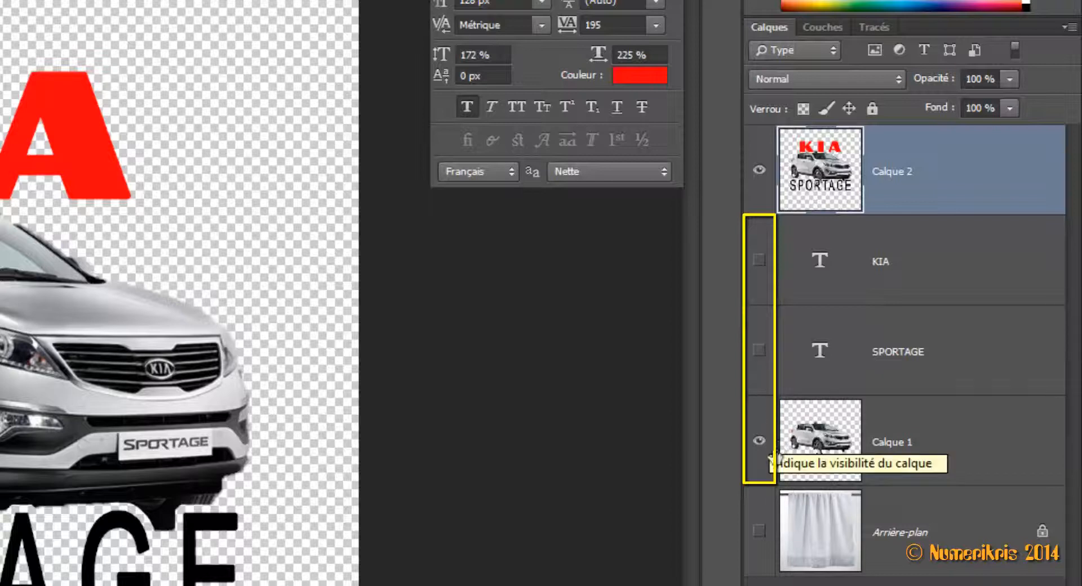
# Hide the original KIA, SPORTAGE and Calque 1 layers and show the Arrière-plan layer again.
pyautogui.click(759, 441)
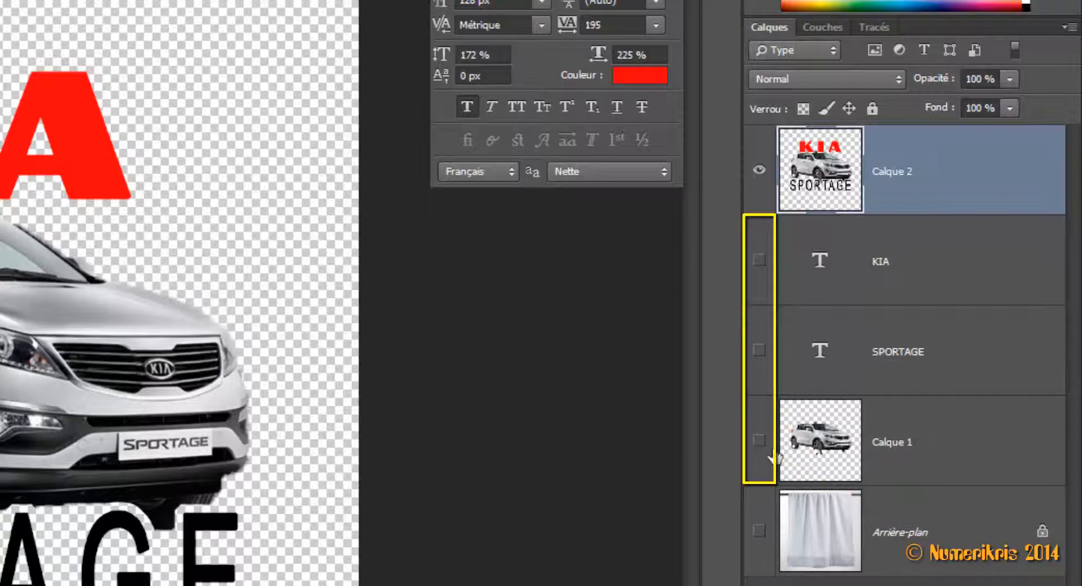
pyautogui.click(759, 530)
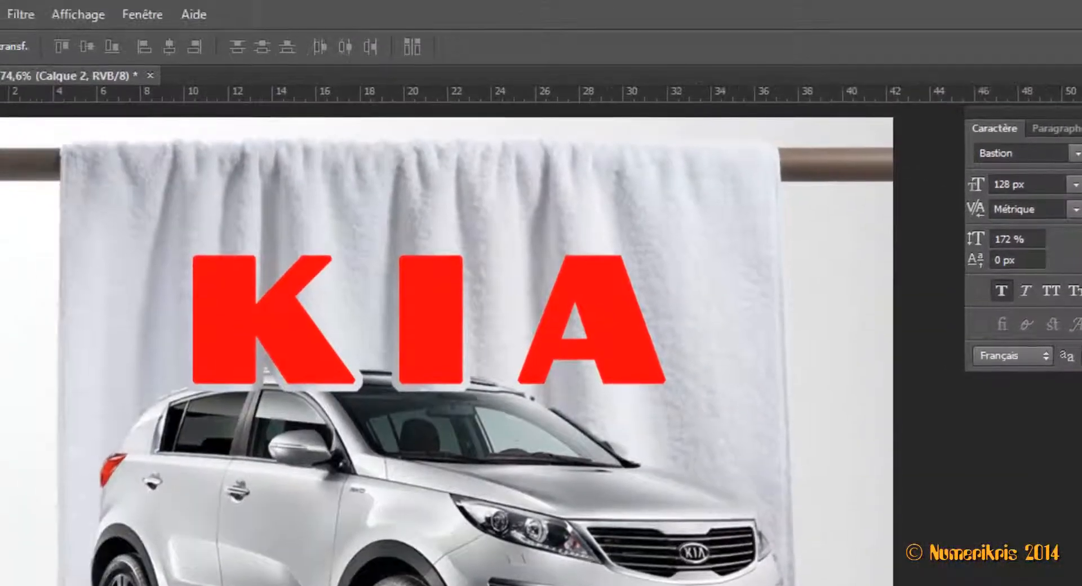
# Apply a Gaussian blur (Flou gaussien) with a radius of 1 pixel to Calque 2.
pyautogui.click(17, 15)
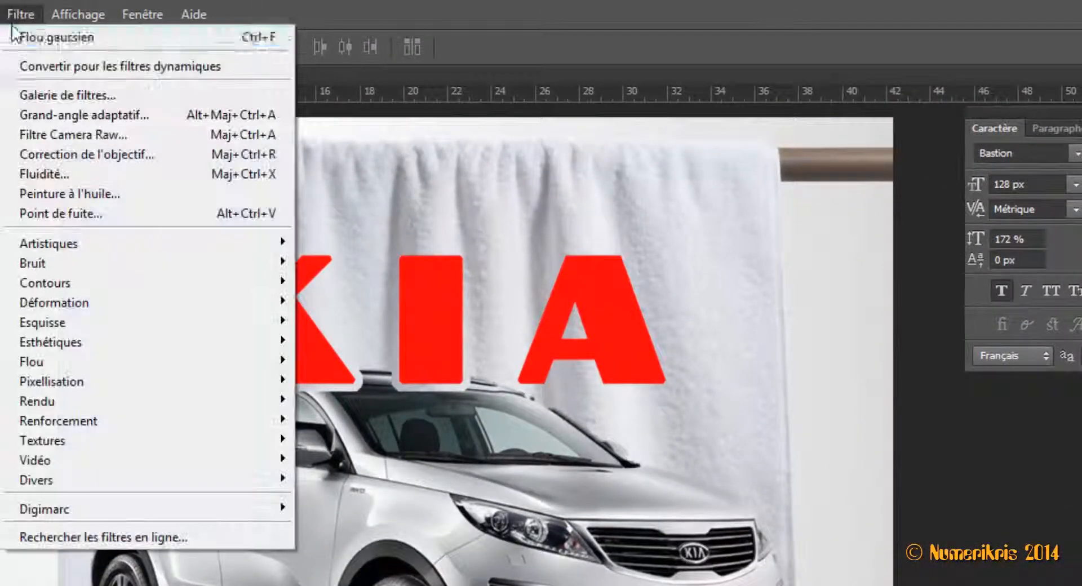
pyautogui.moveTo(34, 362)
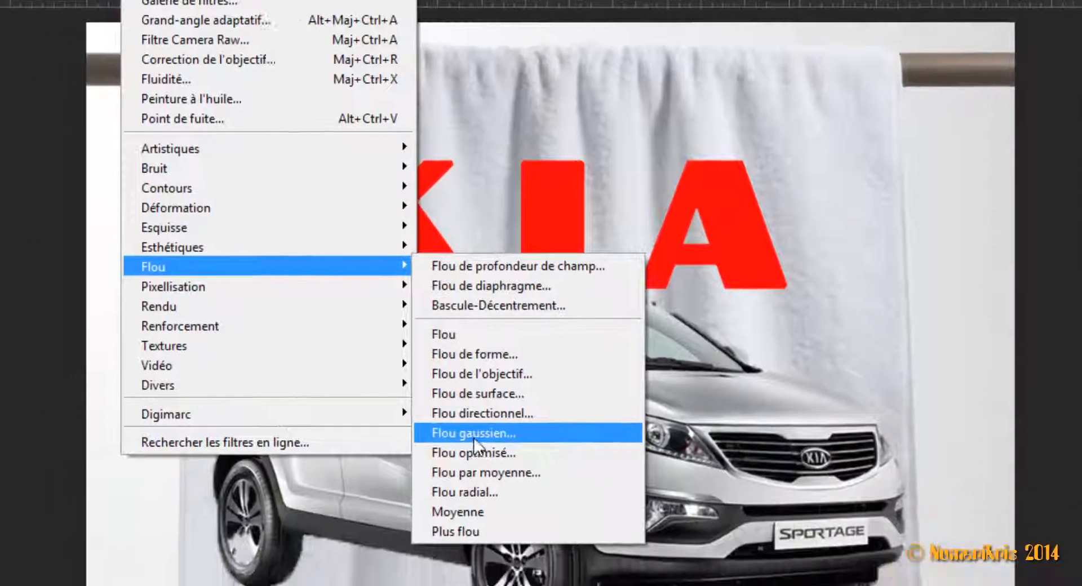
pyautogui.click(475, 434)
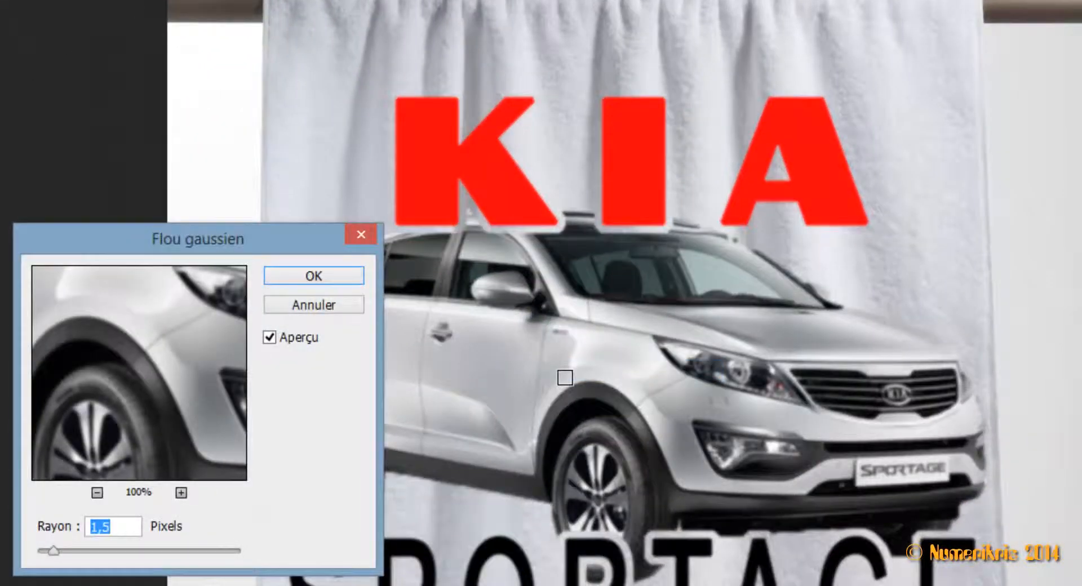
pyautogui.write('1')
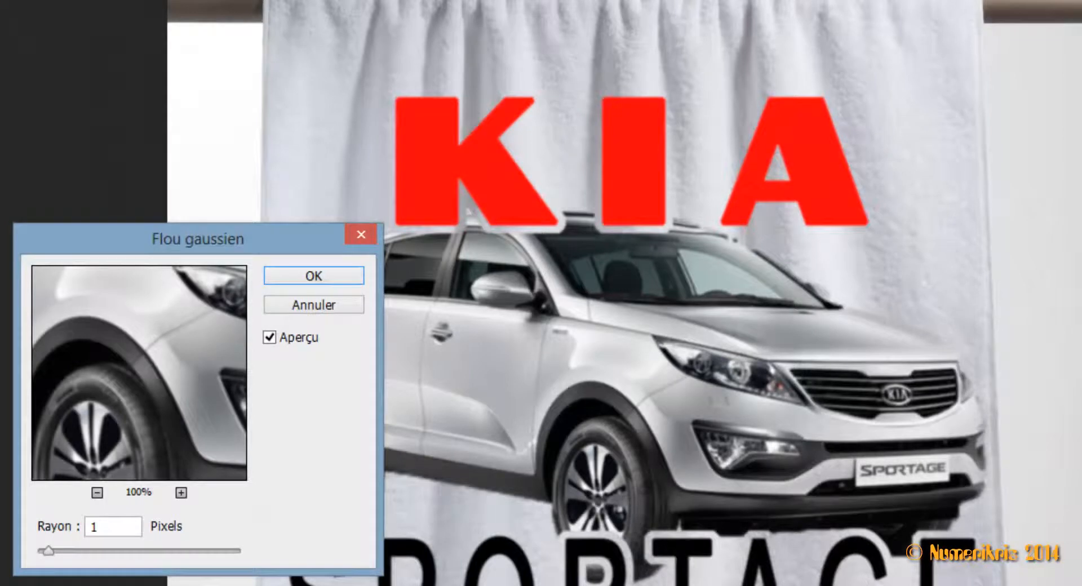
pyautogui.press('Return')
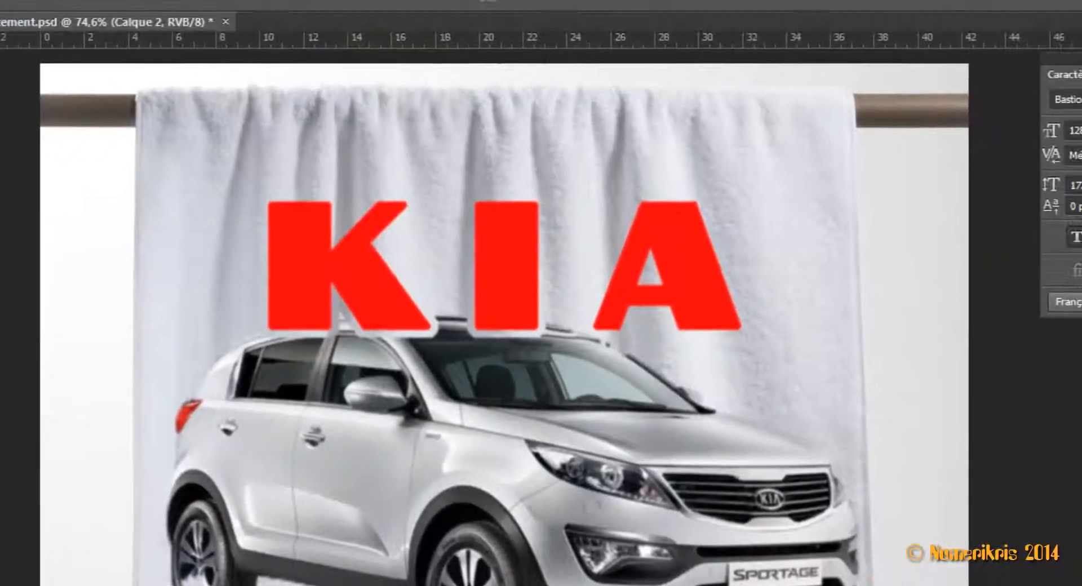
# Apply the Dispersion filter to Calque 2 with horizontal and vertical scale 8, Adapter and Pixels du contour, using Deplacement.psd as reference image.
pyautogui.click(38, 8)
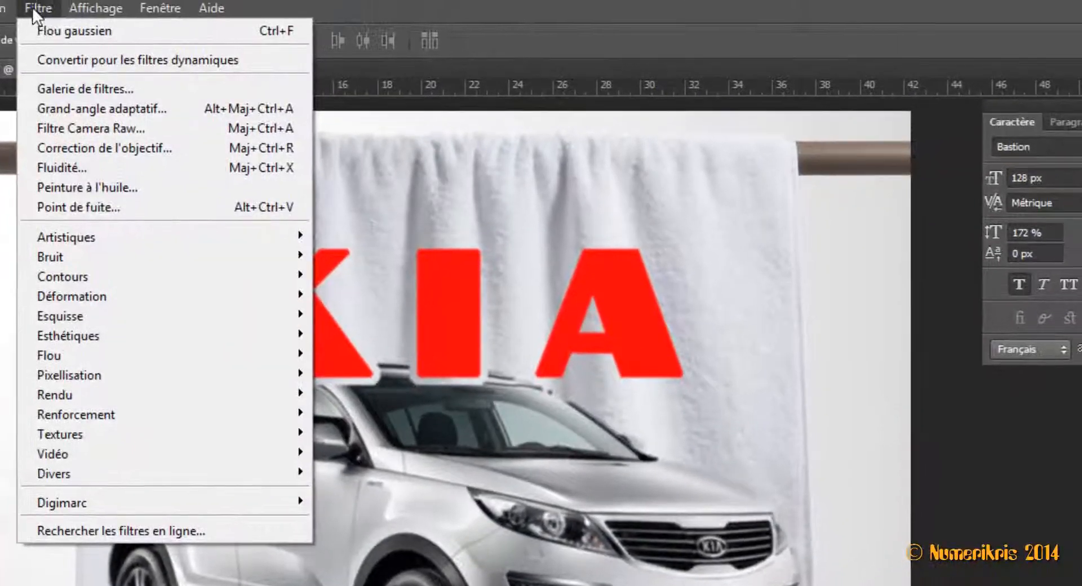
pyautogui.moveTo(65, 296)
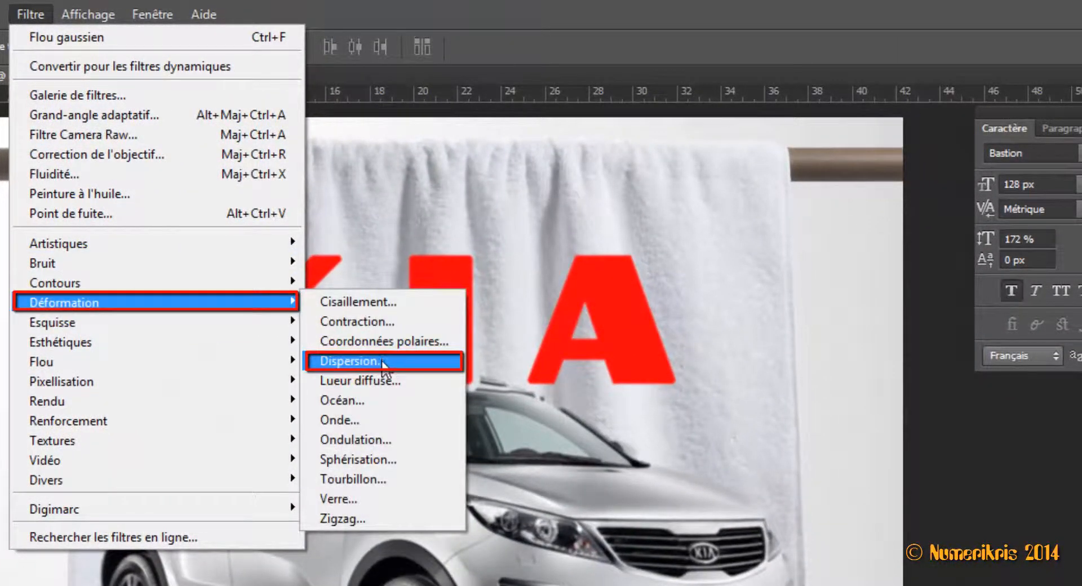
pyautogui.click(382, 362)
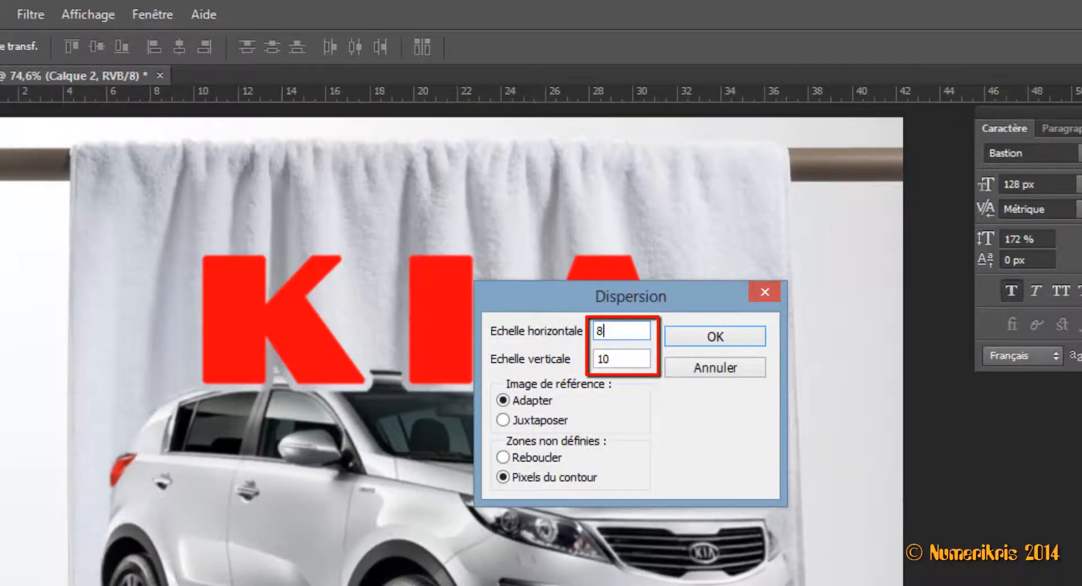
pyautogui.press('Tab')
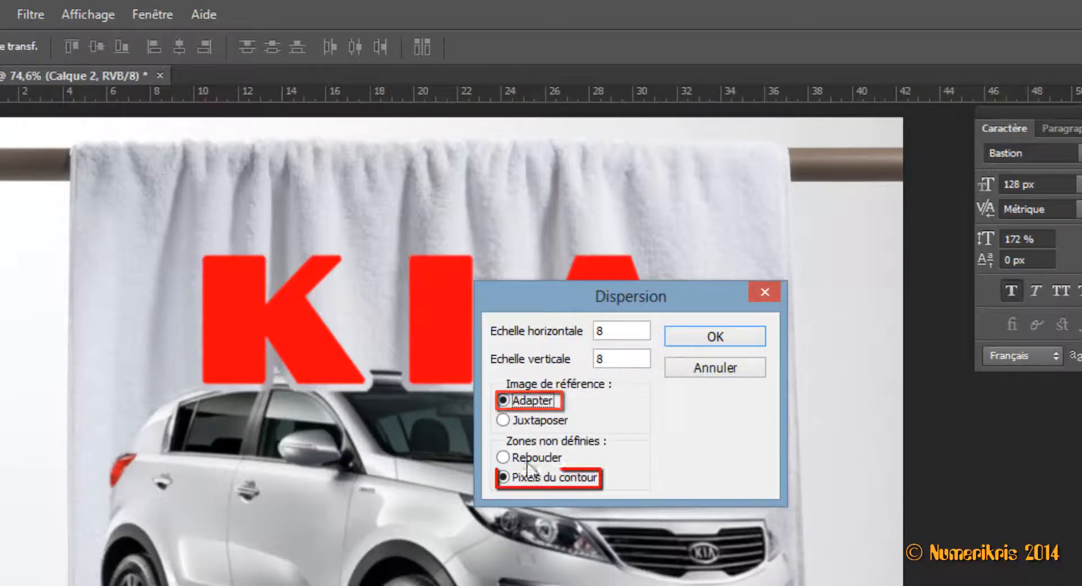
pyautogui.click(702, 339)
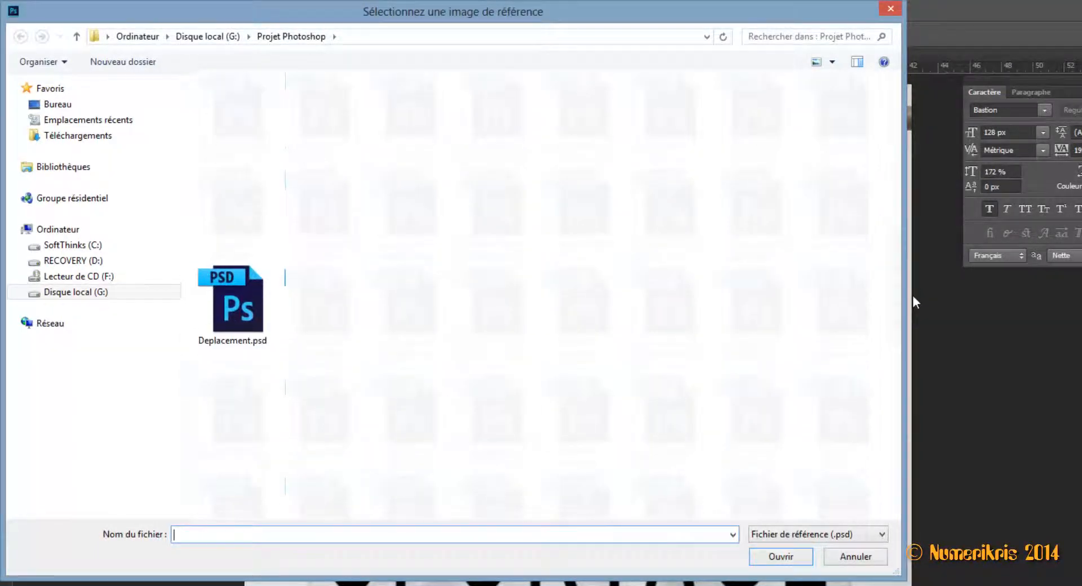
pyautogui.doubleClick(235, 299)
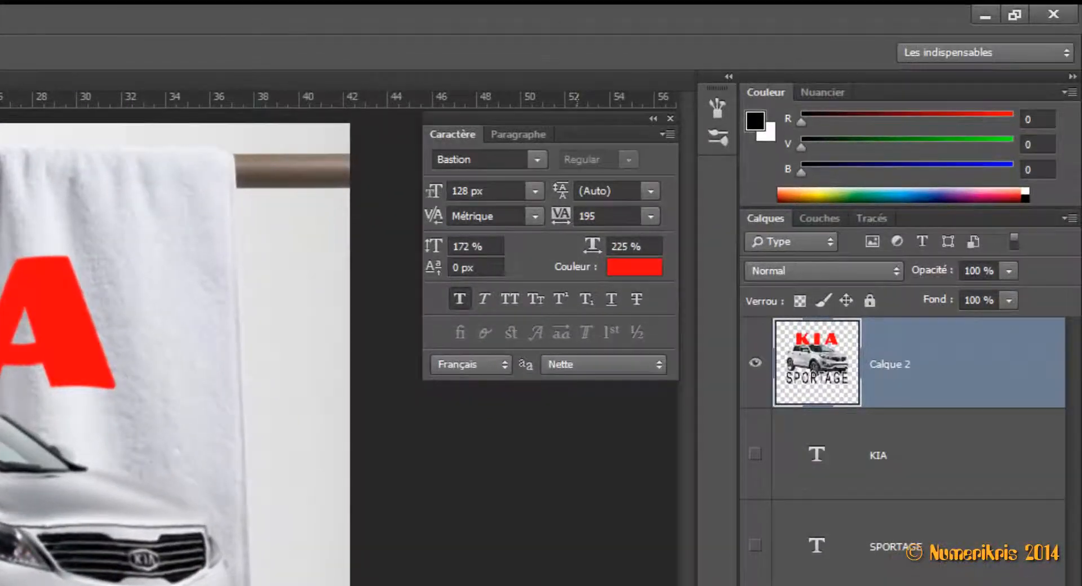
# Set the blending mode of Calque 2 to Produit.
pyautogui.click(874, 273)
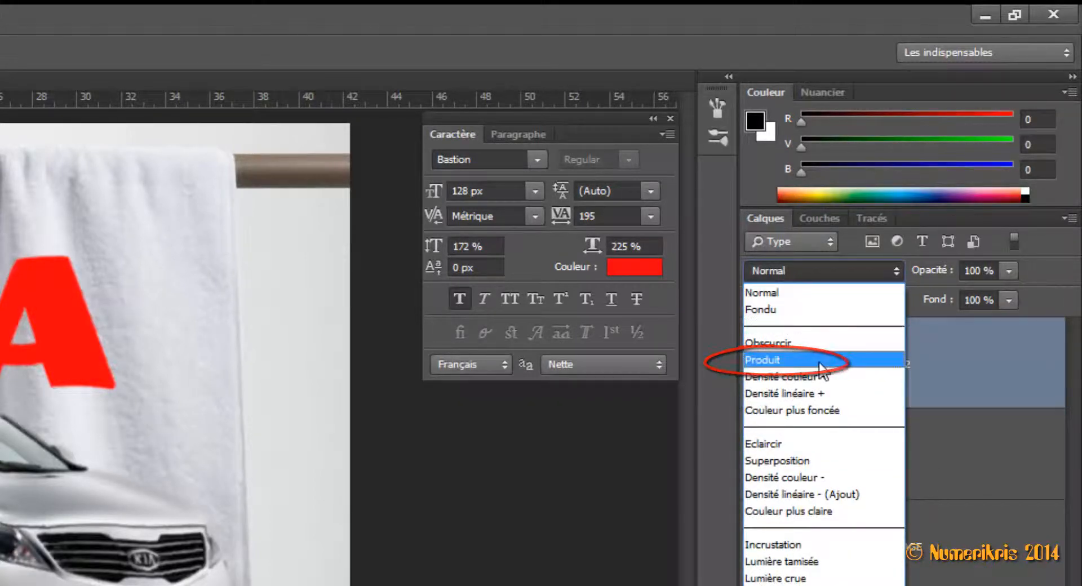
pyautogui.click(762, 359)
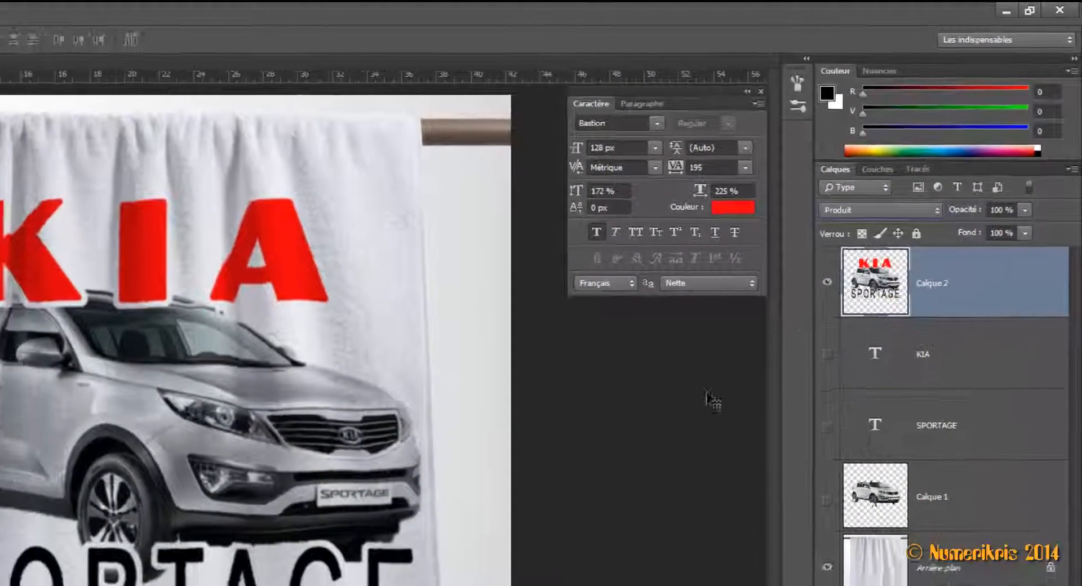